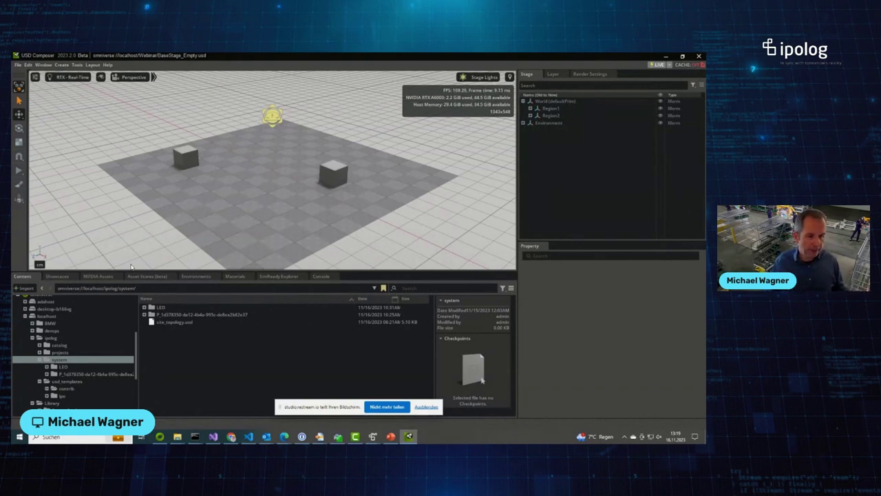
Step: Expand Region1 and Region2 in the stage tree, and move Region1's cube across the floor to about X 330, Z -172
click(530, 109)
click(530, 122)
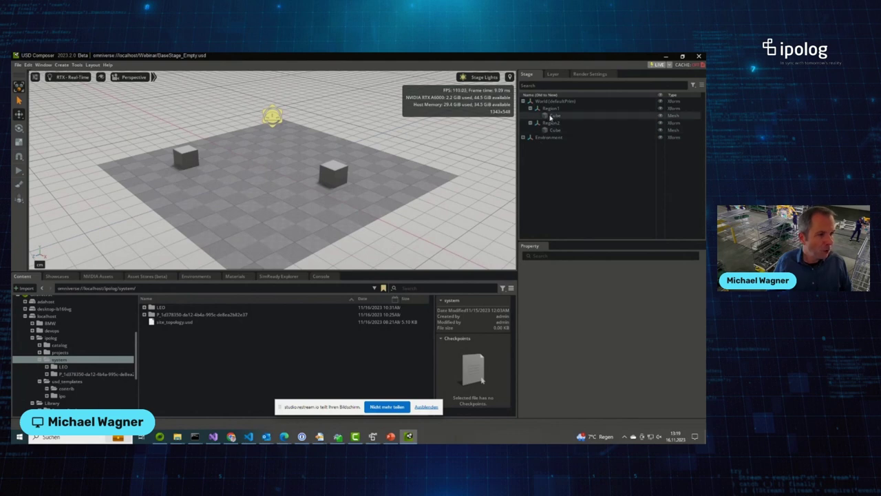
click(322, 177)
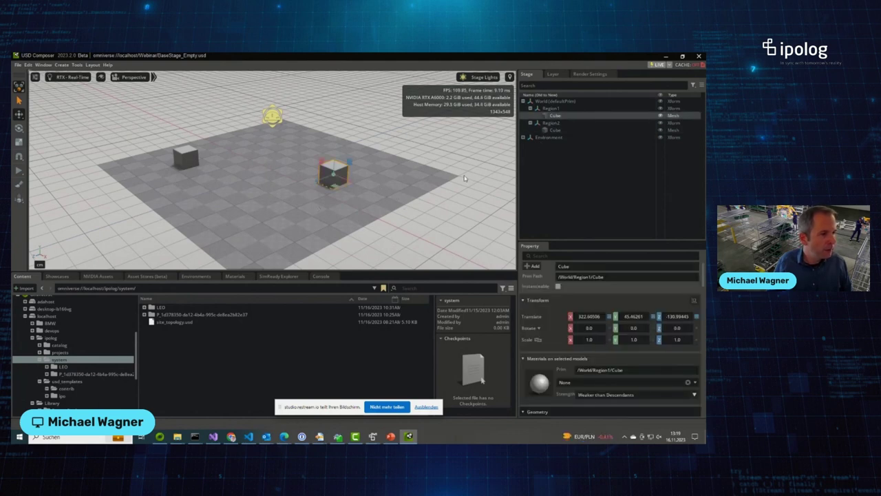
drag(333, 187, 340, 186)
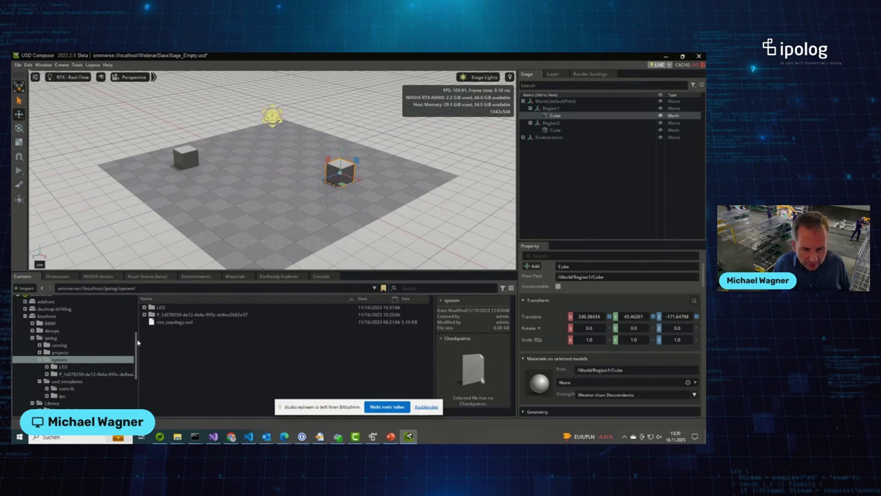
Step: Open ContributionA.usd from the Webinar folder, discarding the changes to the current stage
drag(136, 341, 138, 363)
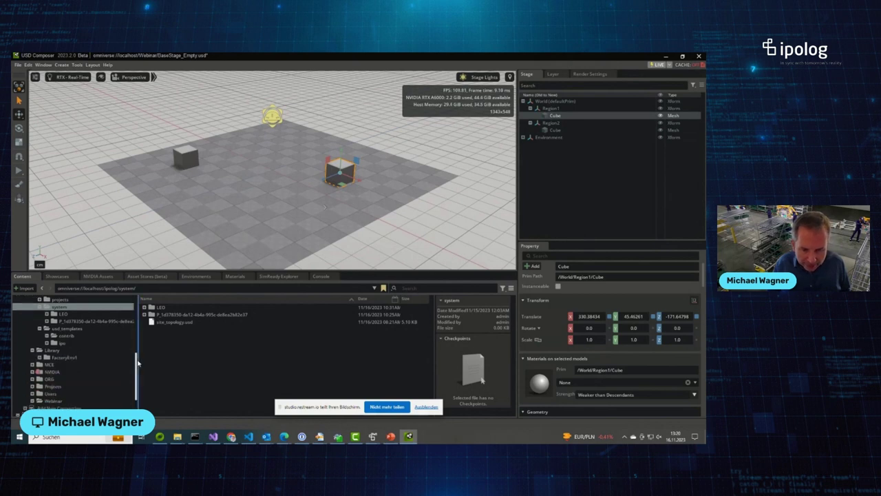
scroll(137, 363, down, 5)
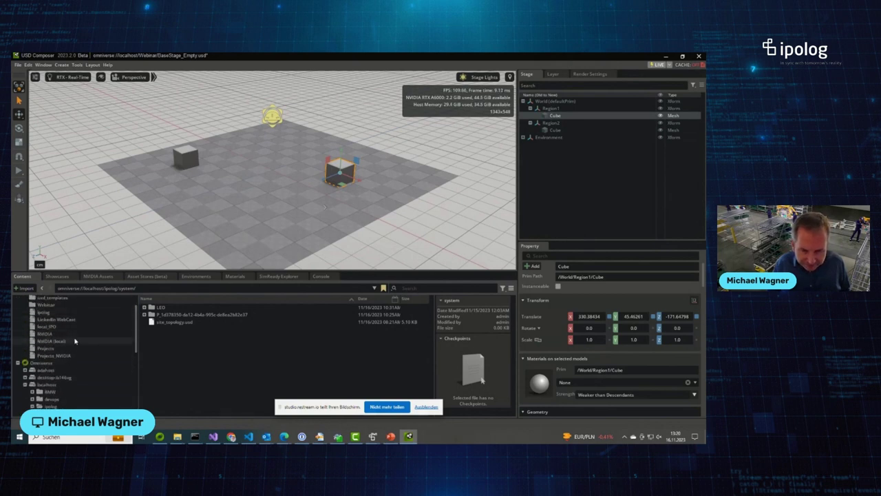
click(50, 304)
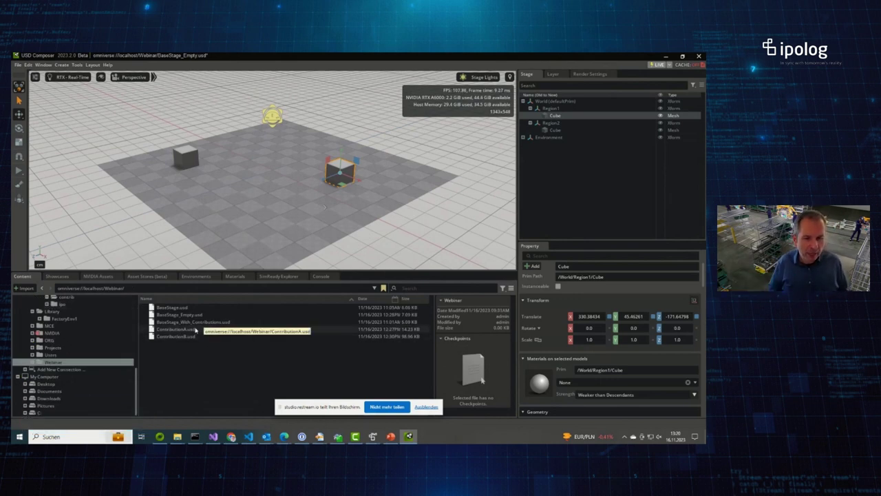
double_click(195, 331)
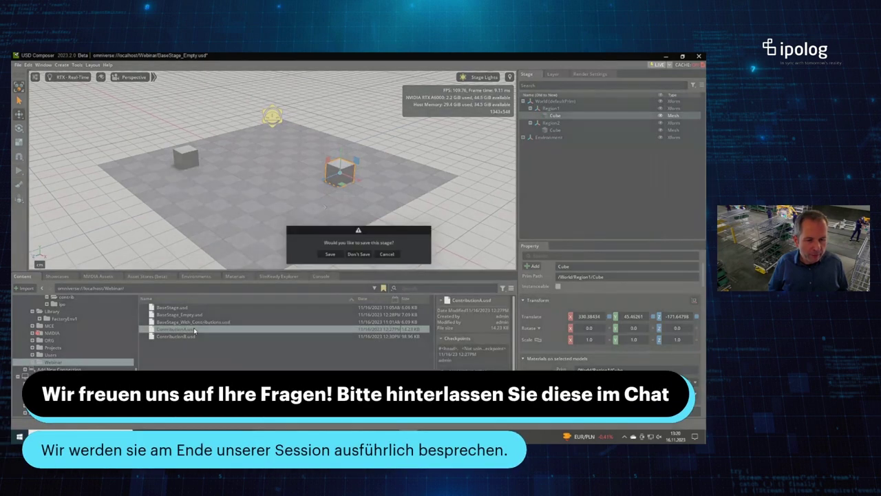
click(358, 254)
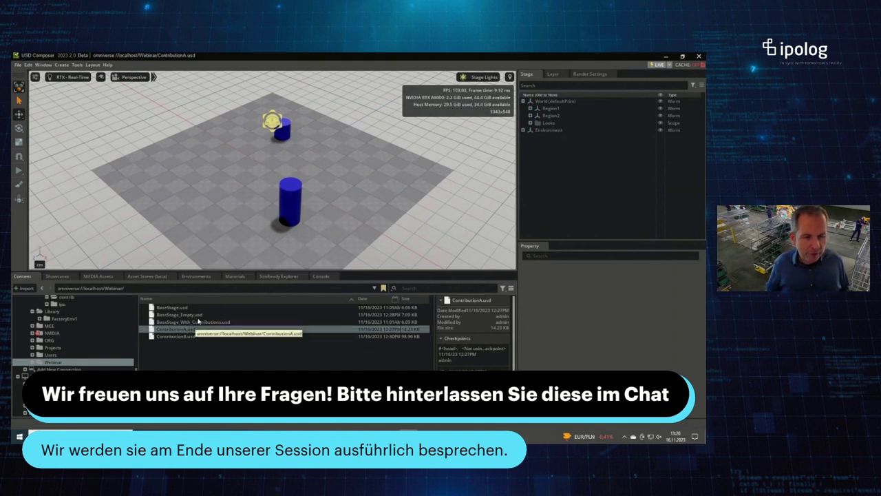
Step: Expand the regions down to Region1's ContributionA, and move its blue cylinder to about X -212, Z -386
right_drag(305, 155, 348, 177)
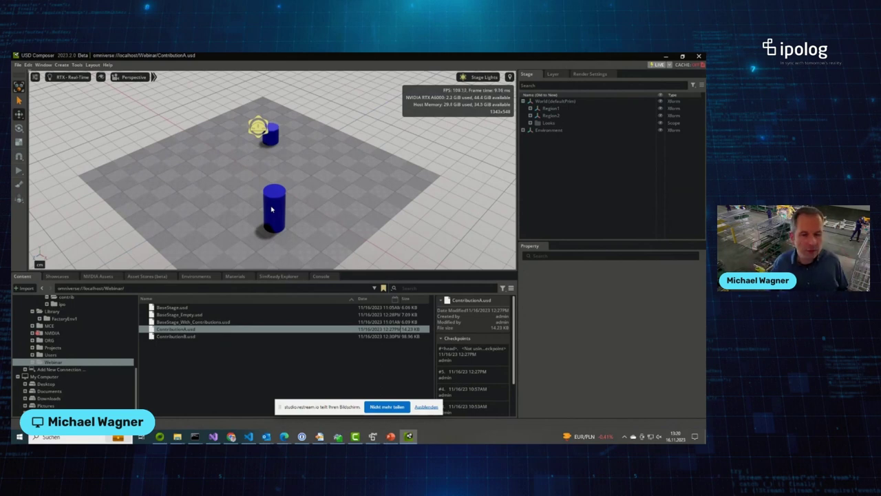
click(530, 108)
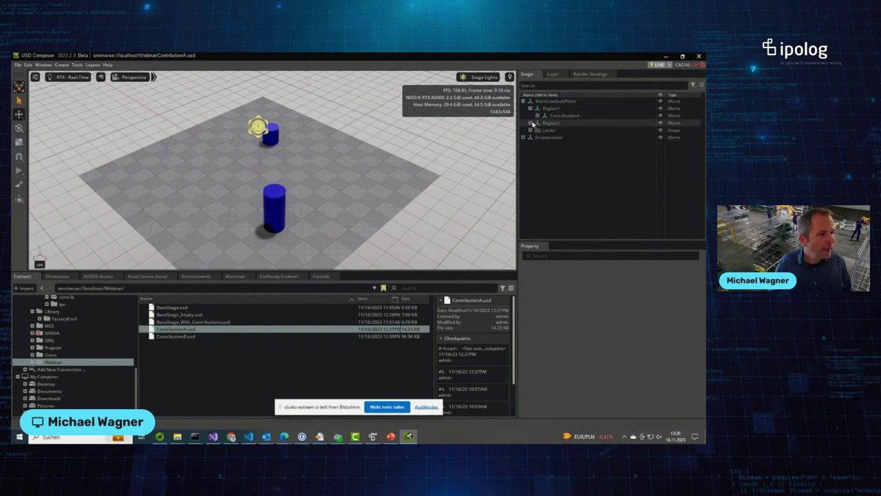
click(530, 122)
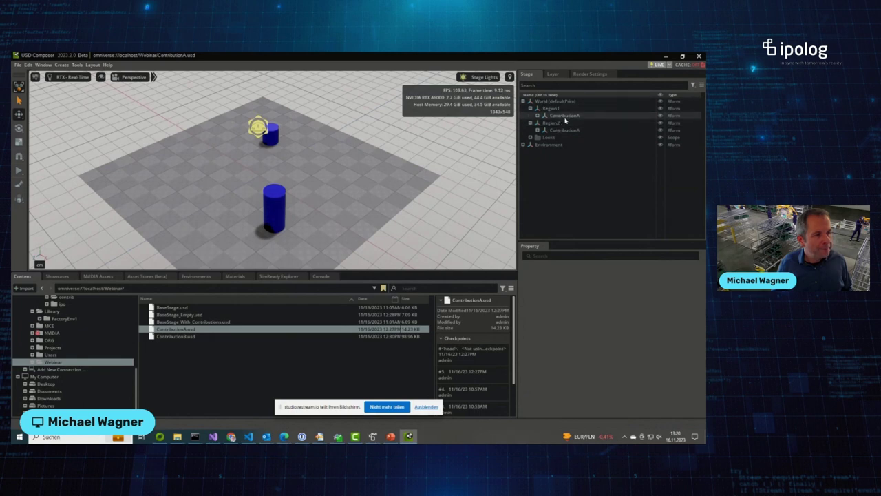
click(538, 116)
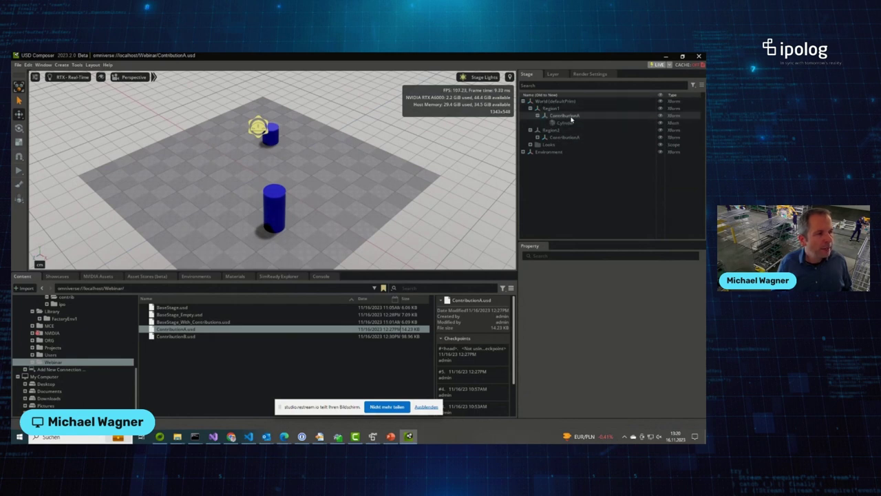
click(280, 134)
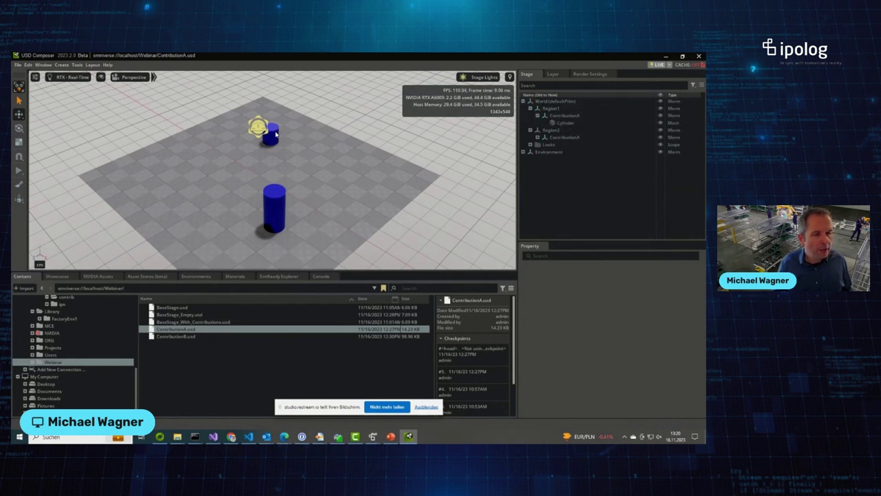
drag(283, 150, 280, 143)
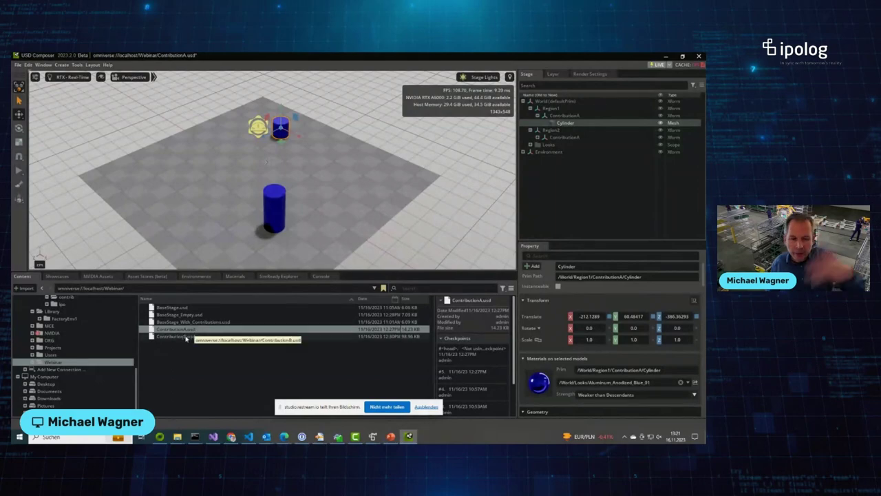
Step: Open ContributionB.usd without saving the current stage, and move Region1's torus to about X 30, Z 274
double_click(185, 338)
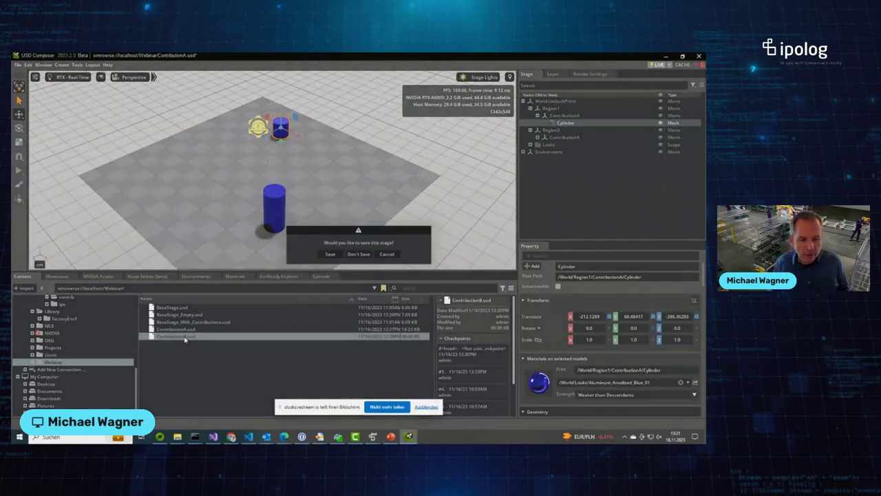
click(358, 254)
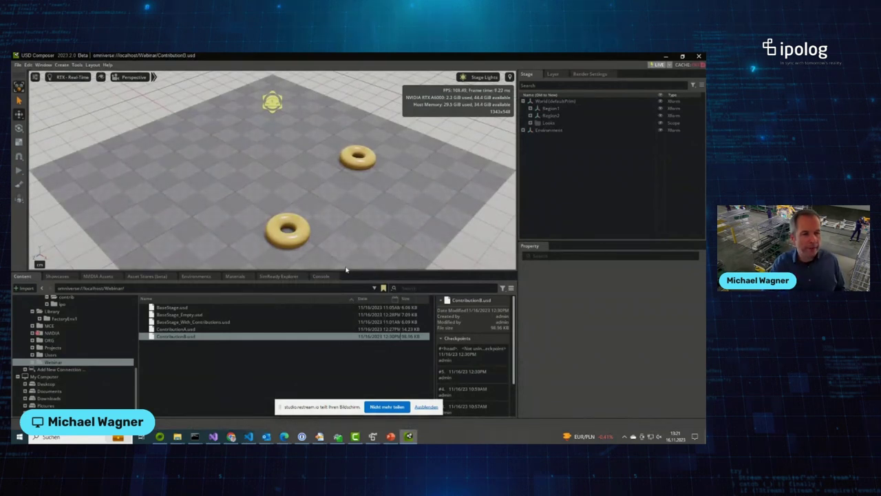
click(298, 244)
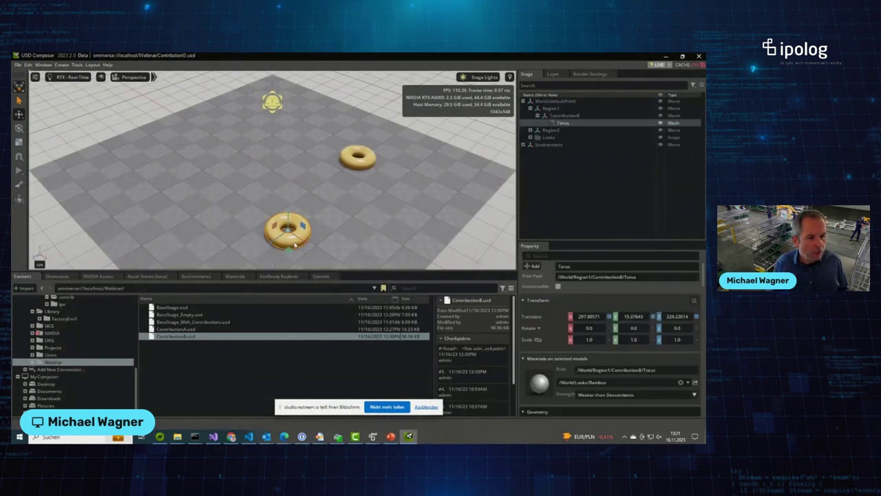
drag(297, 242, 223, 219)
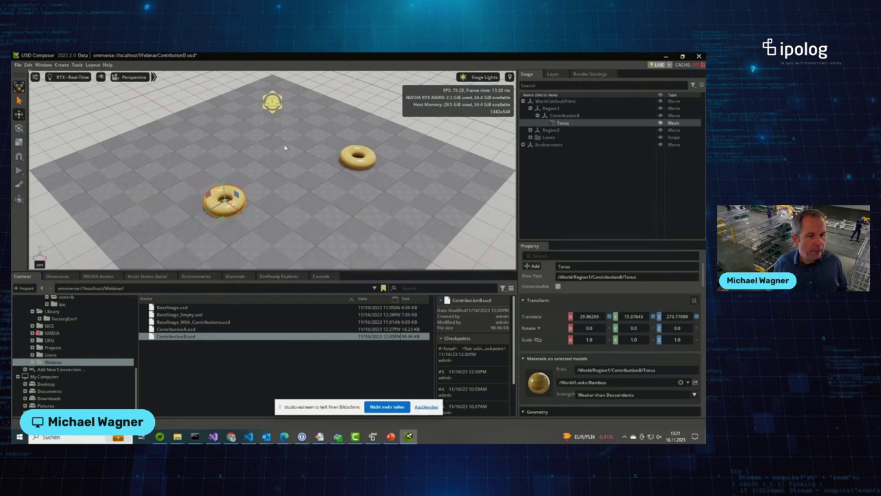
Step: Examine the Region1 and Region2 hierarchy and the prim path of each region's torus
click(551, 108)
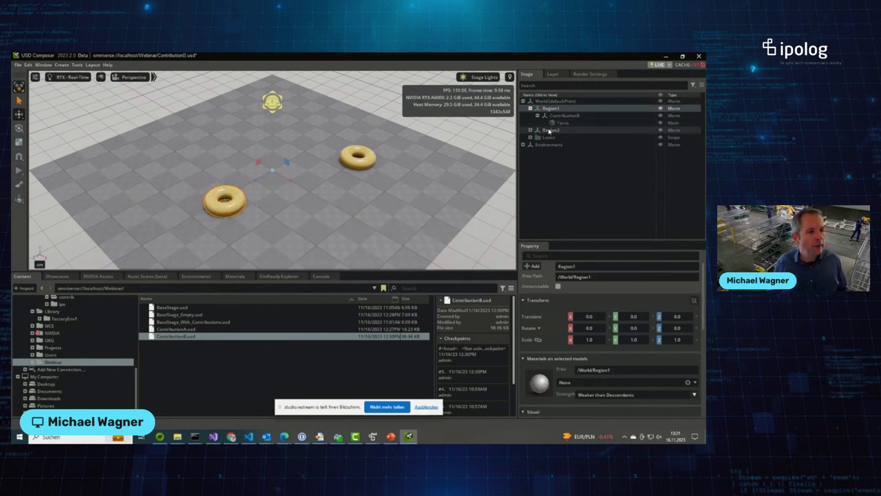
click(551, 129)
click(530, 130)
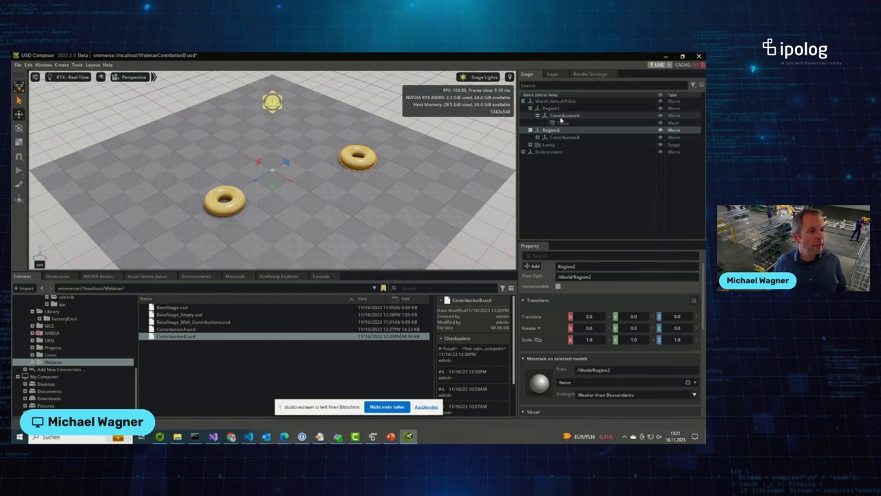
click(376, 164)
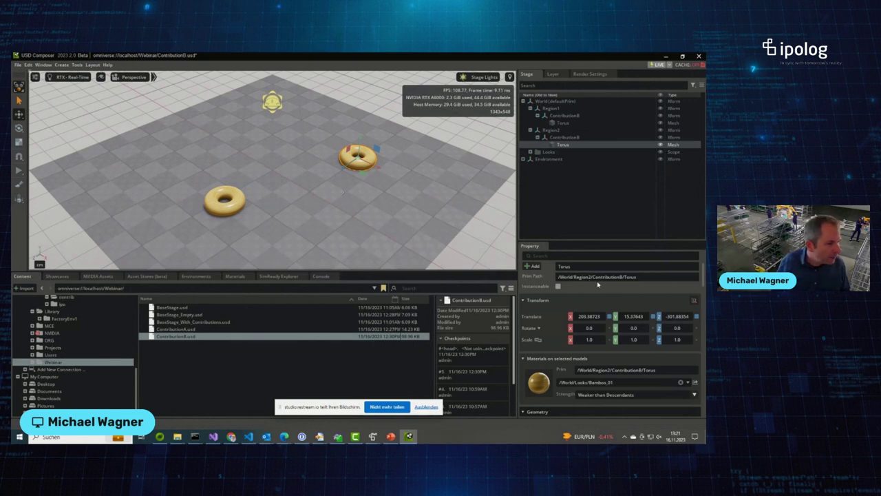
click(227, 211)
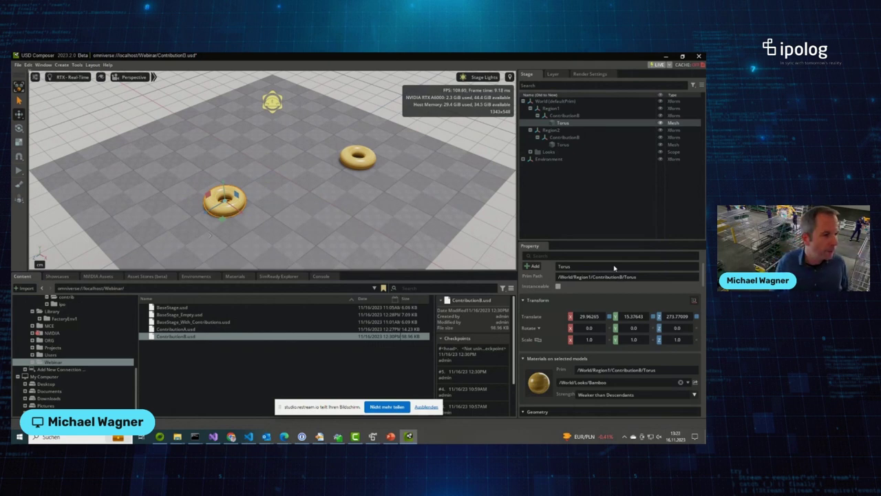
Step: Reopen BaseStage_Empty.usd without saving ContributionB.usd, and view the floor with both cubes from higher up
double_click(181, 315)
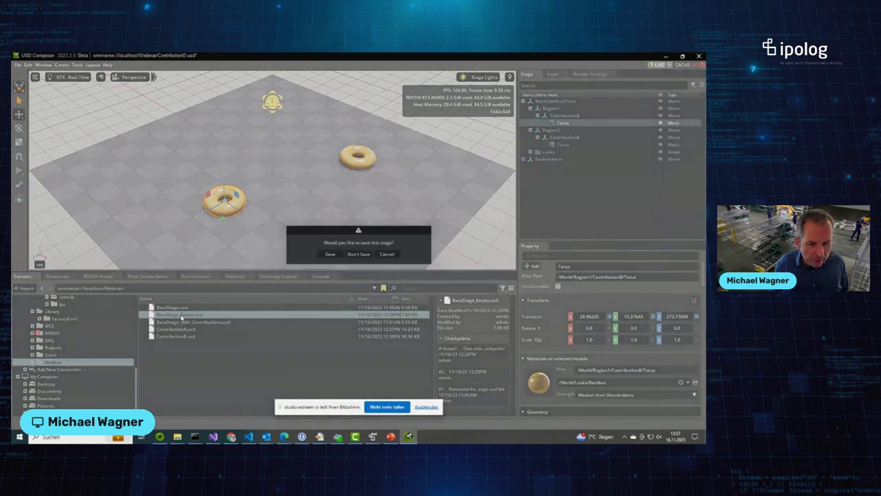
click(358, 254)
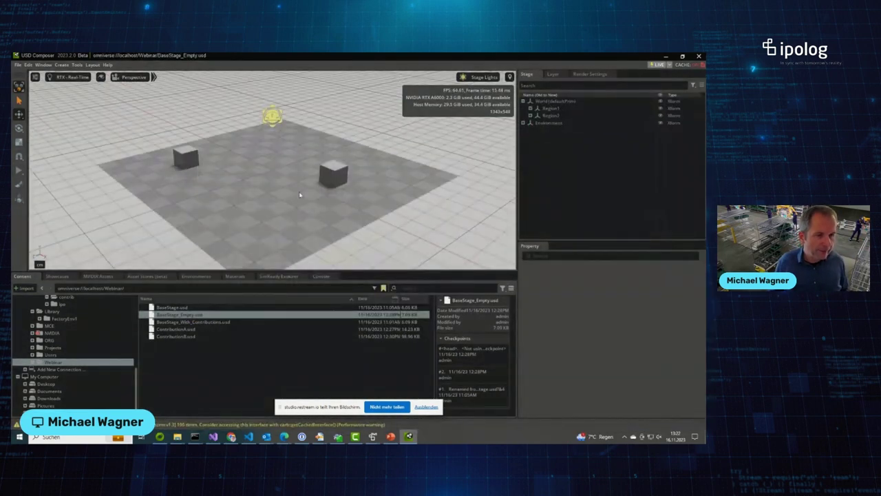
mouse_move(260, 162)
alt+mouse_down()
mouse_move(276, 199)
mouse_move(267, 151)
alt+mouse_up()
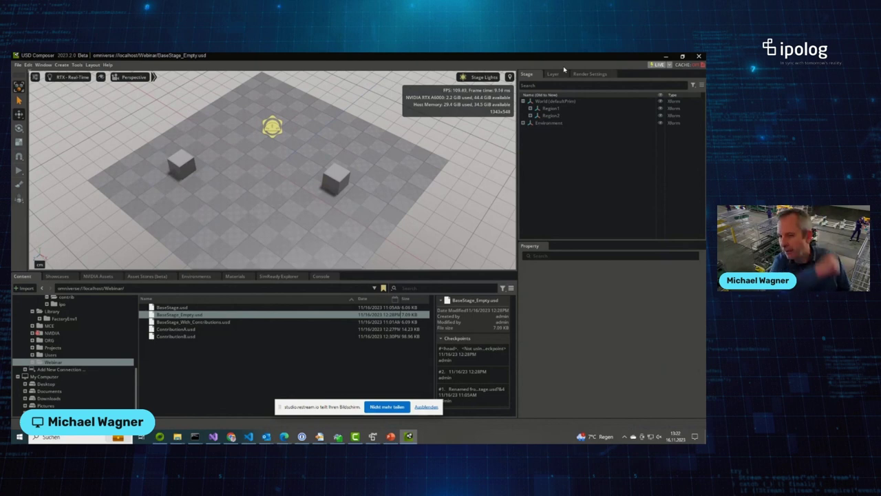
Step: Examine the root layer and the prims under Region1 and Region2 in the base stage
click(554, 75)
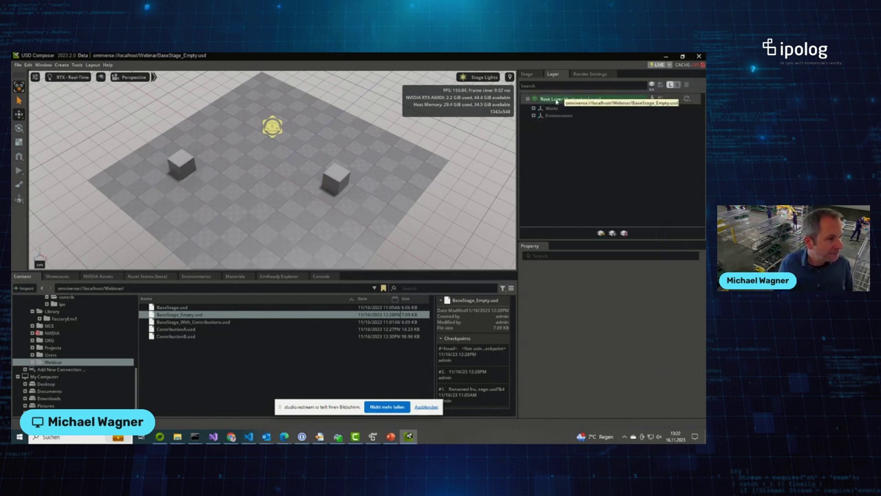
click(528, 75)
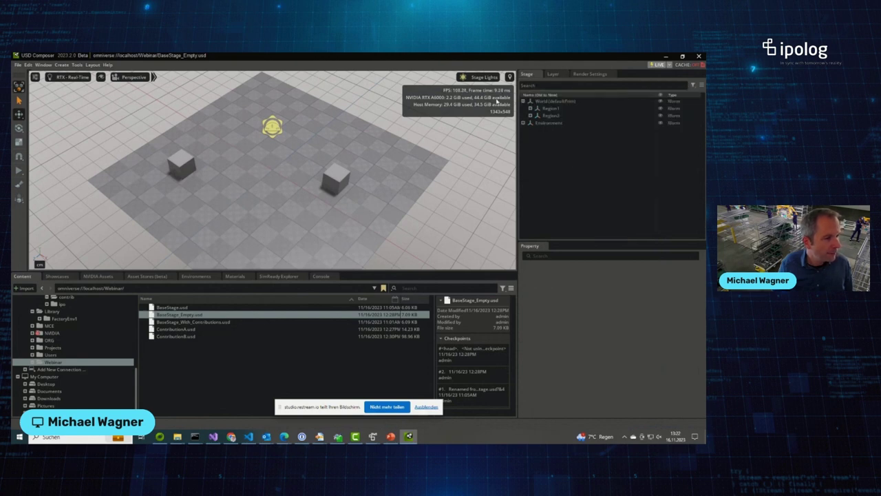
click(531, 109)
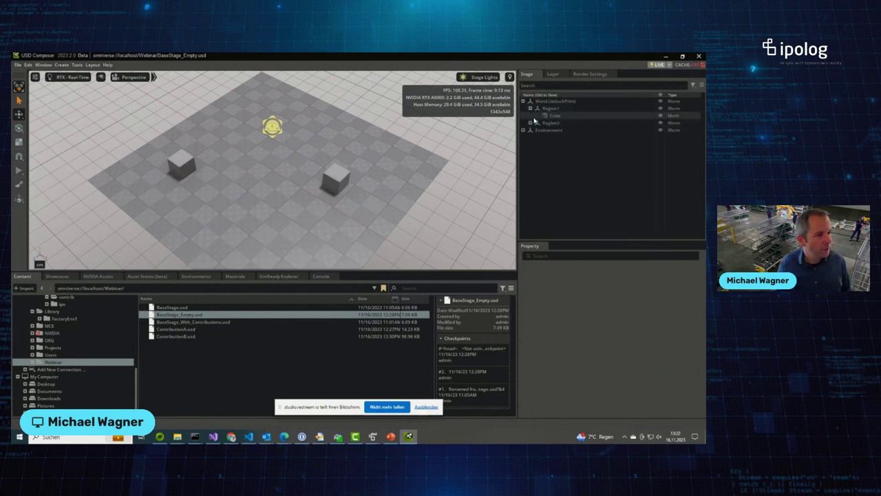
click(530, 123)
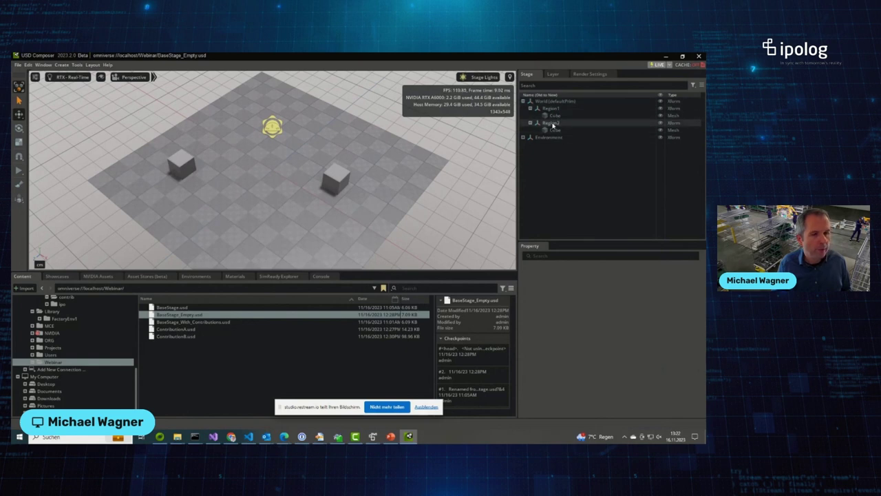
Step: Insert ContributionA.usd from the Webinar folder as a sublayer of the root layer
click(553, 75)
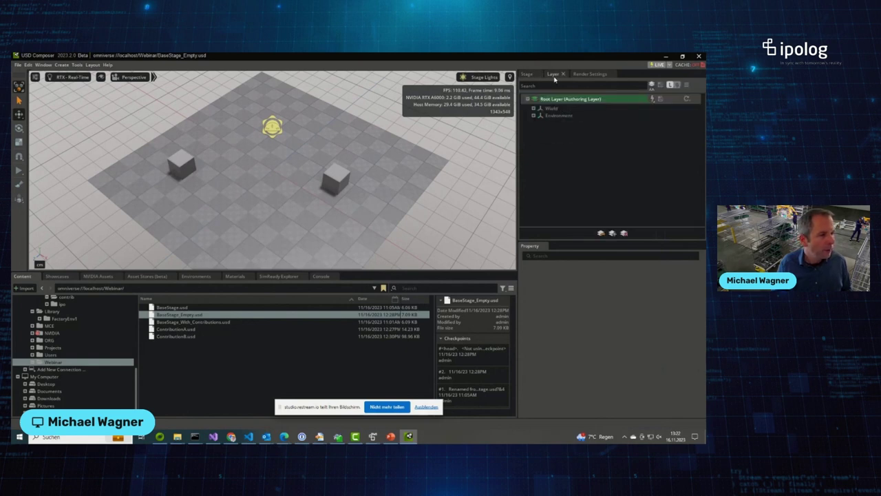
click(600, 233)
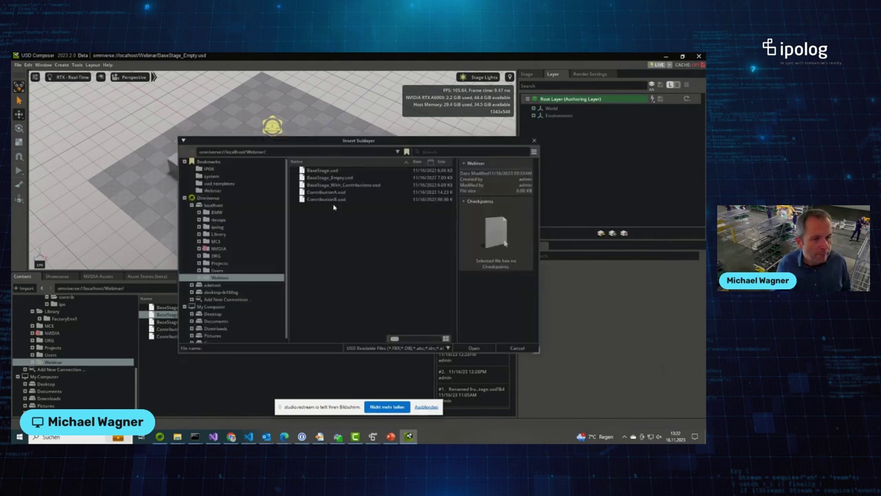
click(335, 193)
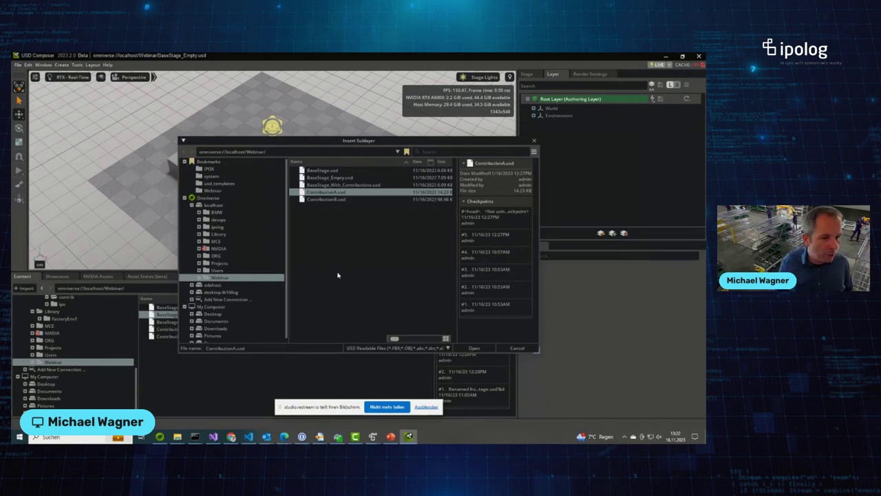
click(475, 349)
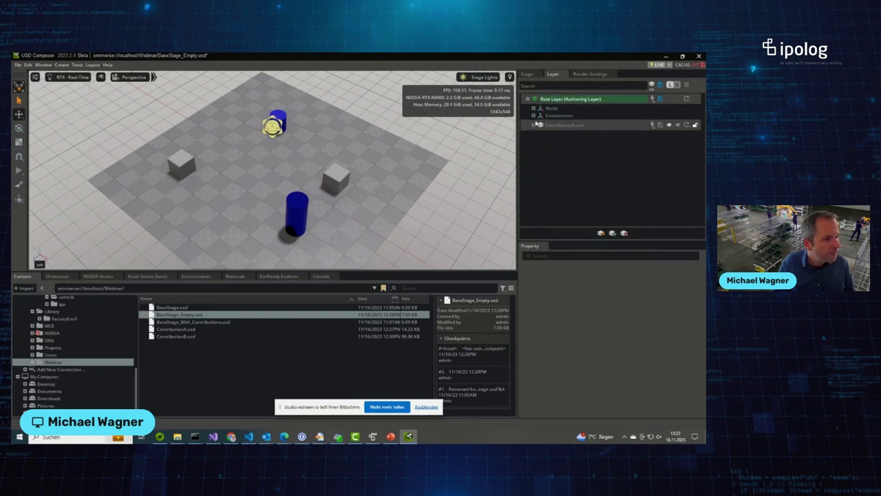
Step: Examine the ContributionA prims under Region1 in the ContributionA.usd sublayer and in the composed stage hierarchy
click(534, 126)
click(539, 135)
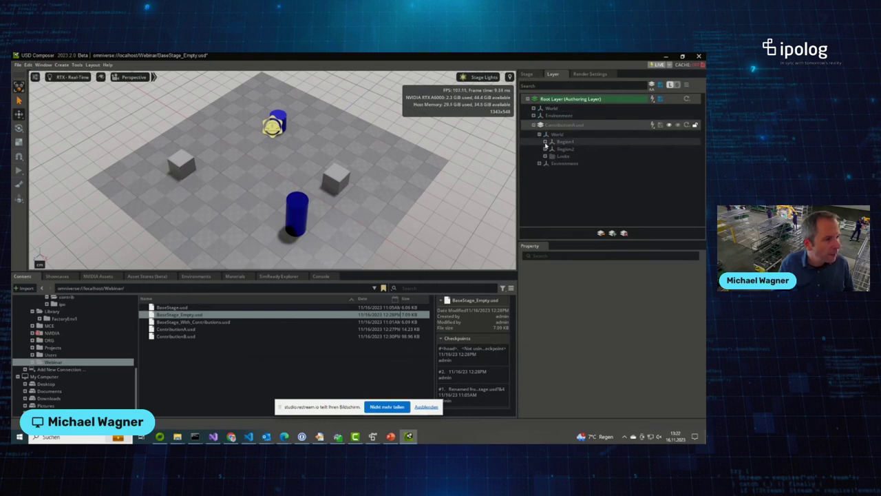
click(546, 141)
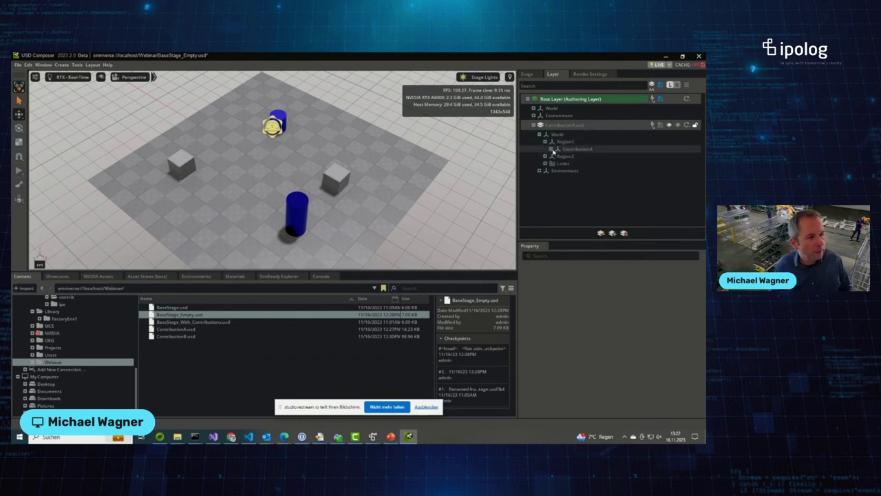
click(551, 149)
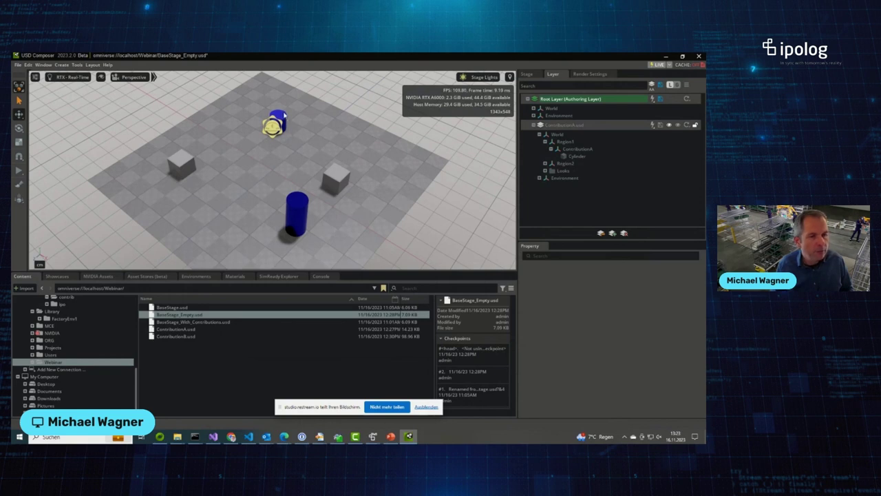
click(527, 73)
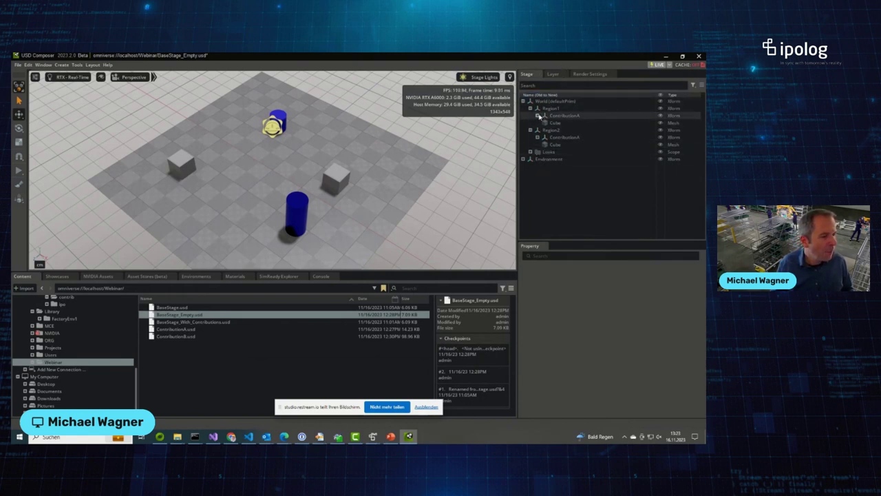
click(538, 116)
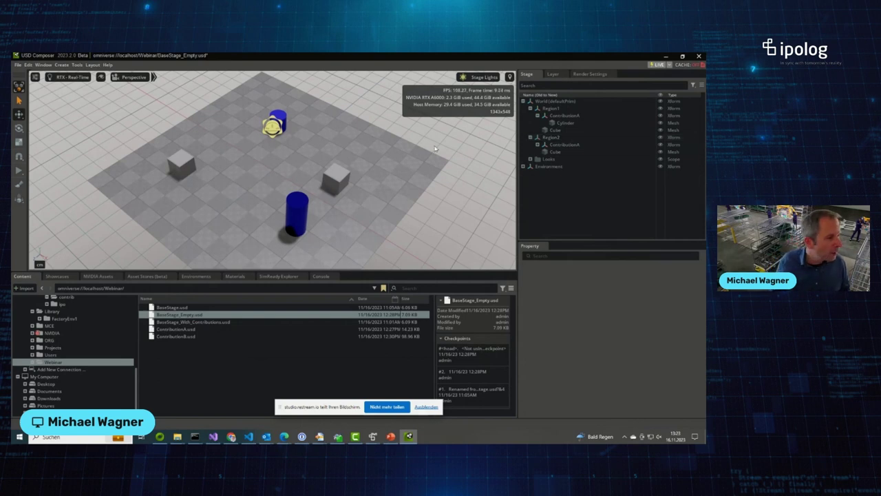
Step: Insert ContributionB.usd from the Webinar folder as another sublayer of the root layer
click(553, 74)
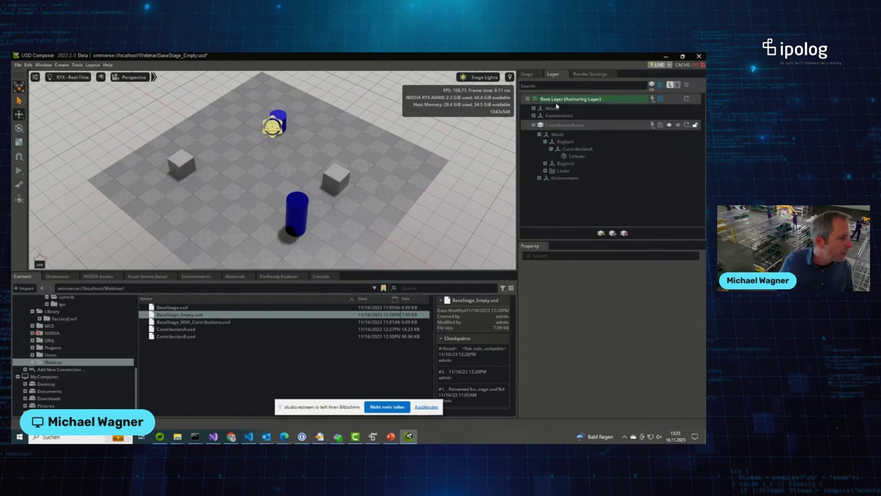
click(601, 233)
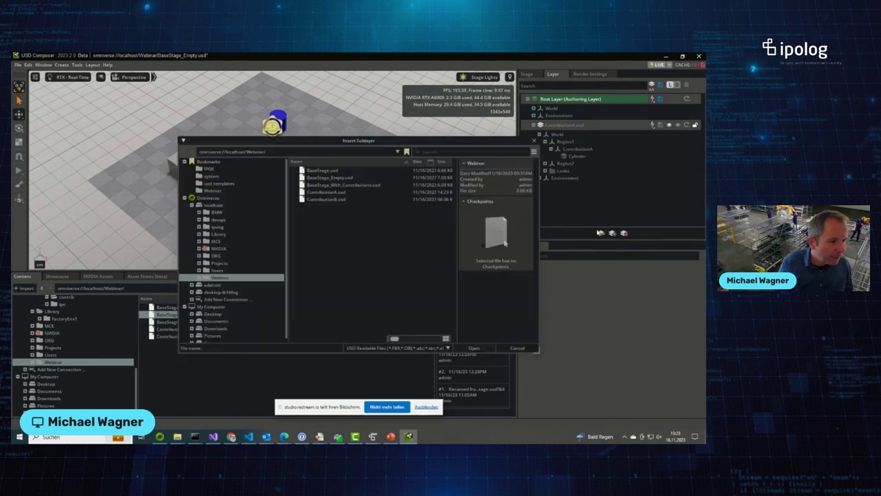
click(311, 201)
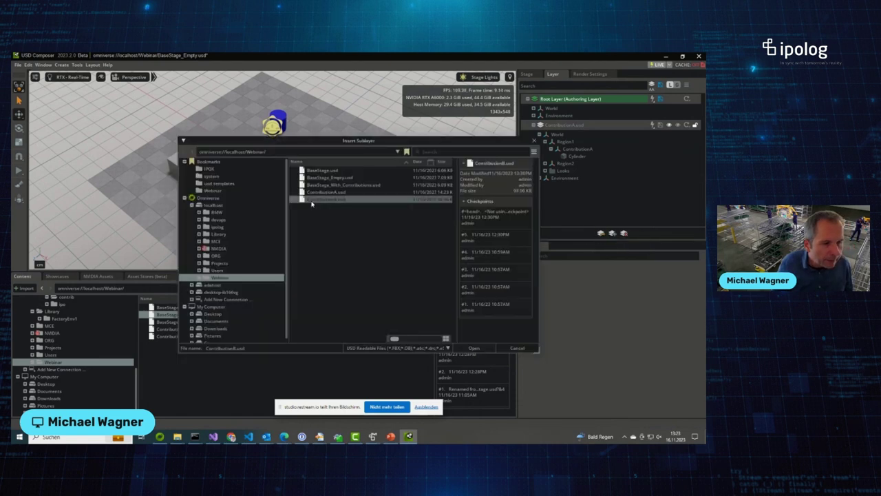
click(473, 348)
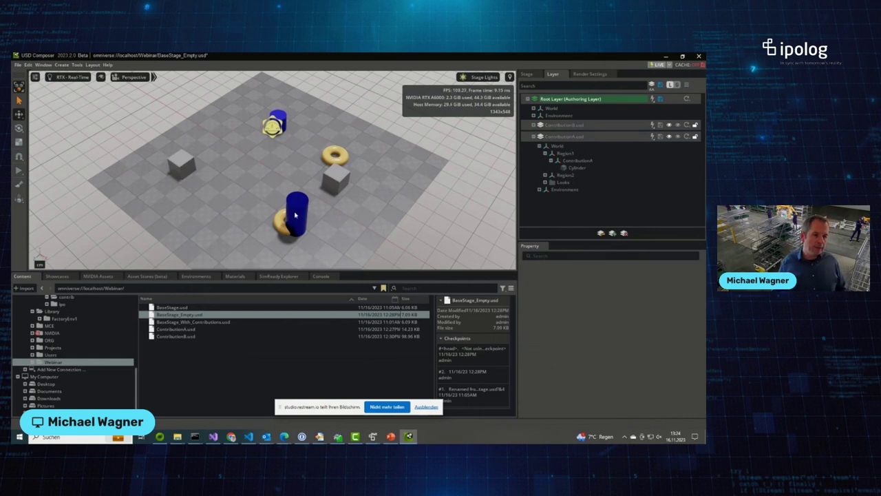
Step: Move Region1's torus away from the blue cylinder to about X 176, Z 370, authoring on the root layer
click(526, 74)
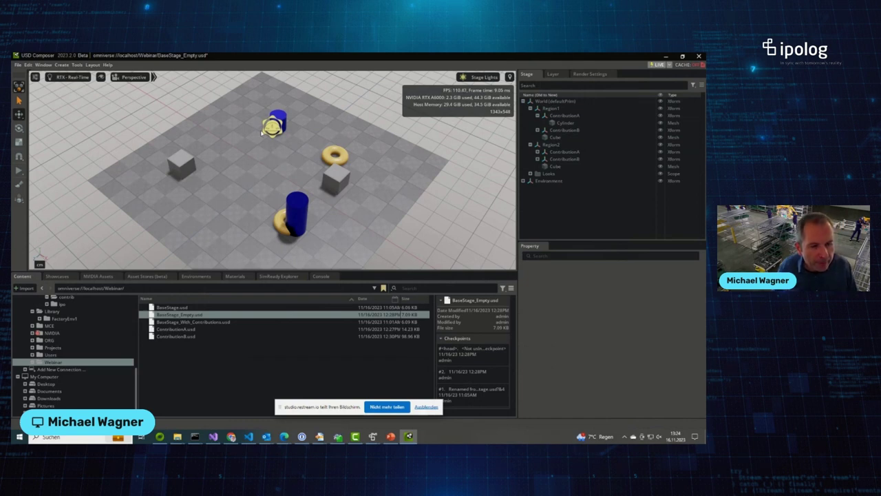
click(278, 221)
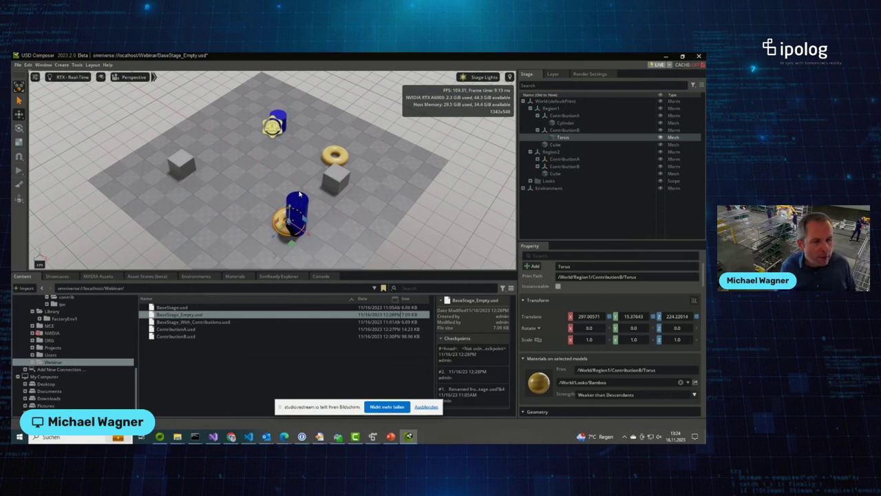
click(554, 74)
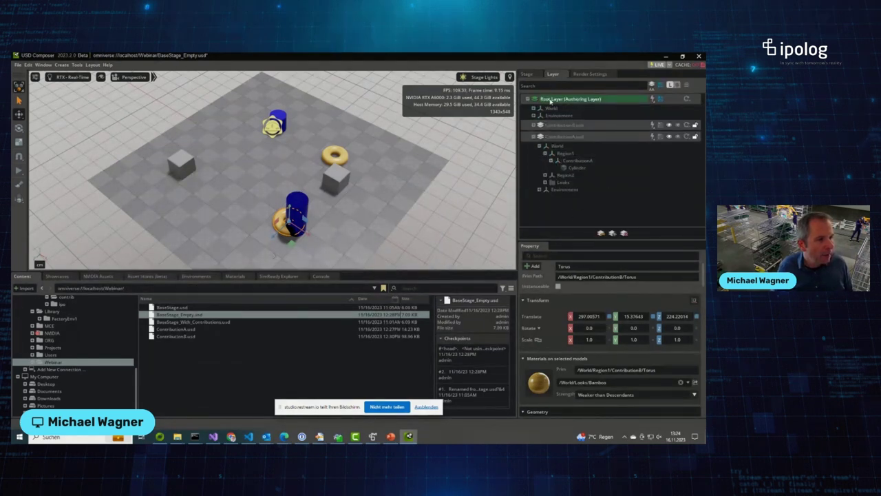
click(554, 99)
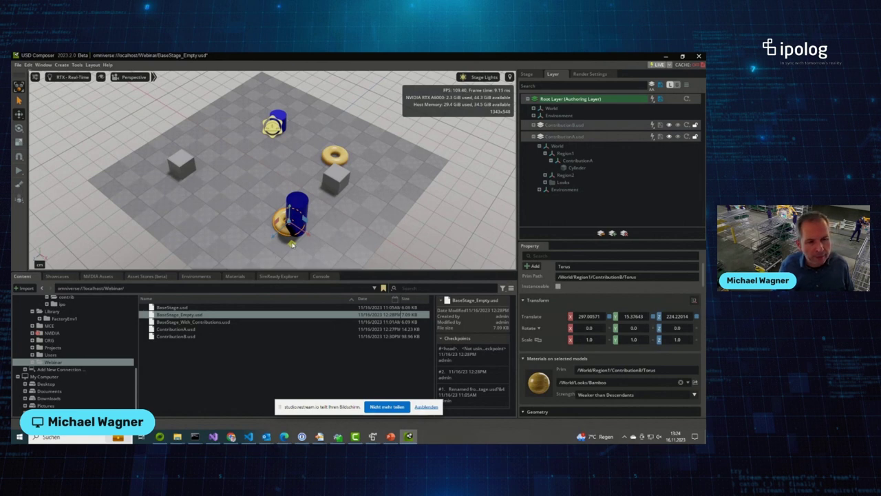
drag(292, 244, 252, 251)
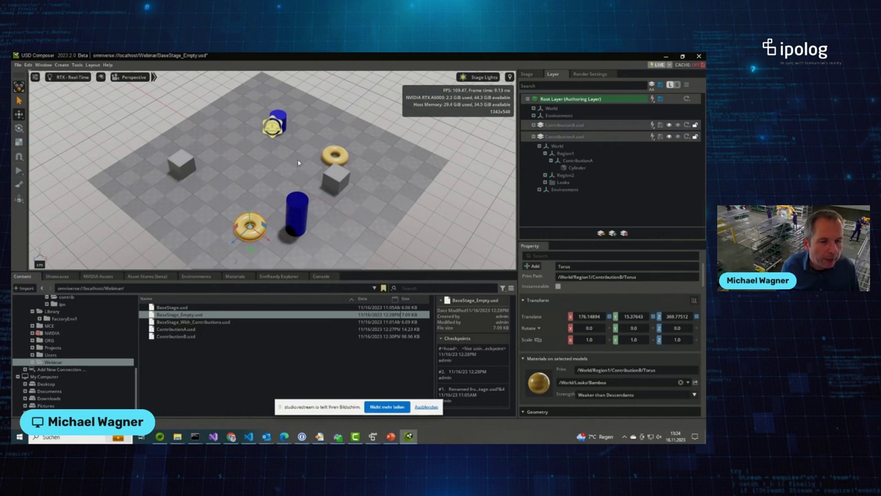
Step: Examine the Environment prims and the ContributionB prims under Region1 and Region2 in the ContributionB.usd sublayer
click(541, 125)
click(539, 141)
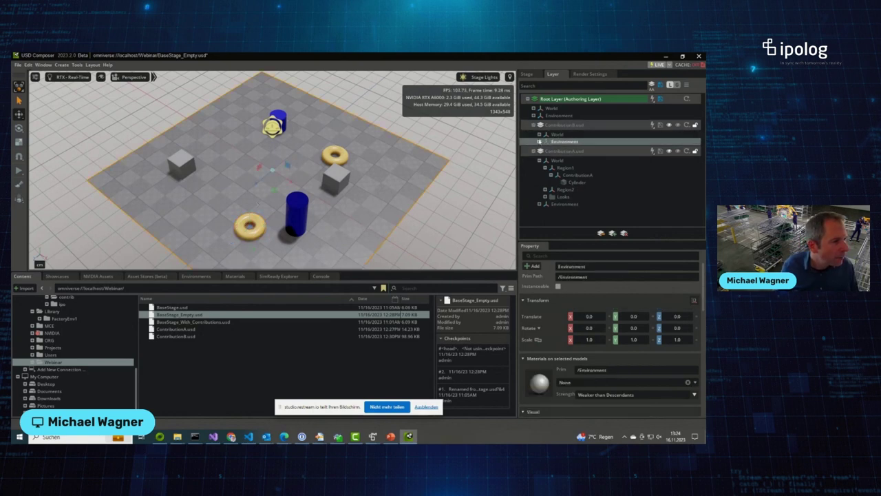
click(539, 141)
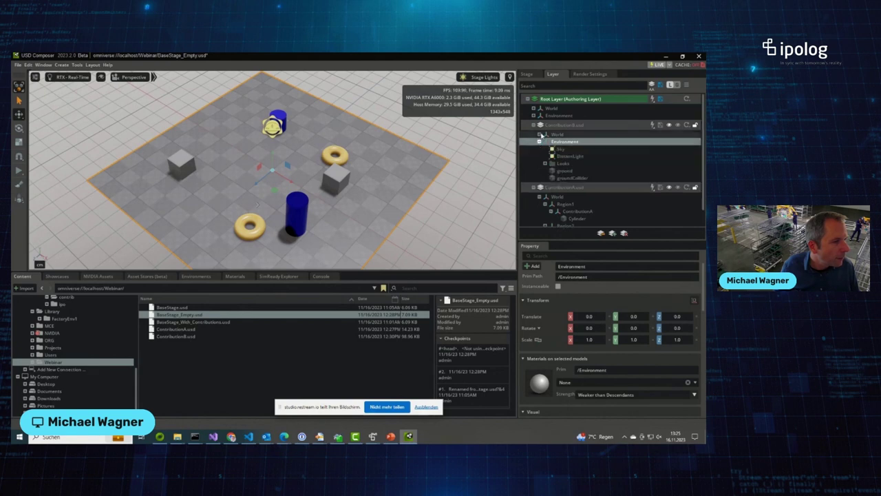
click(541, 135)
click(545, 149)
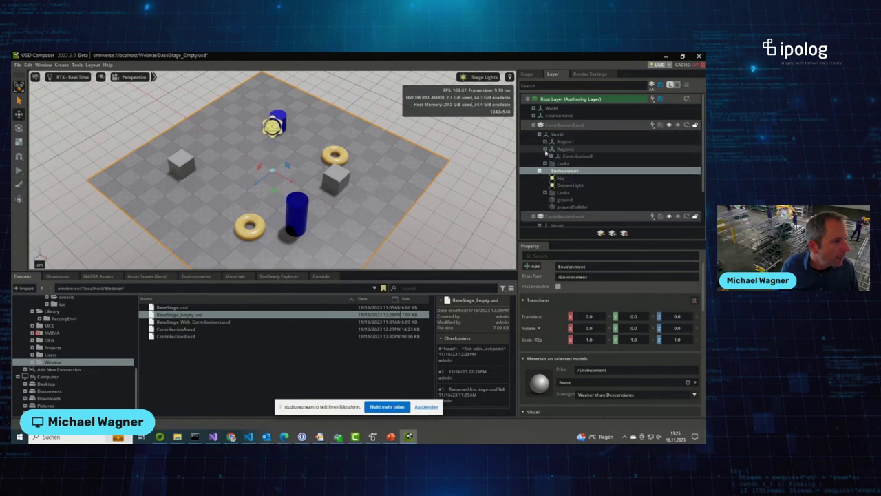
click(545, 141)
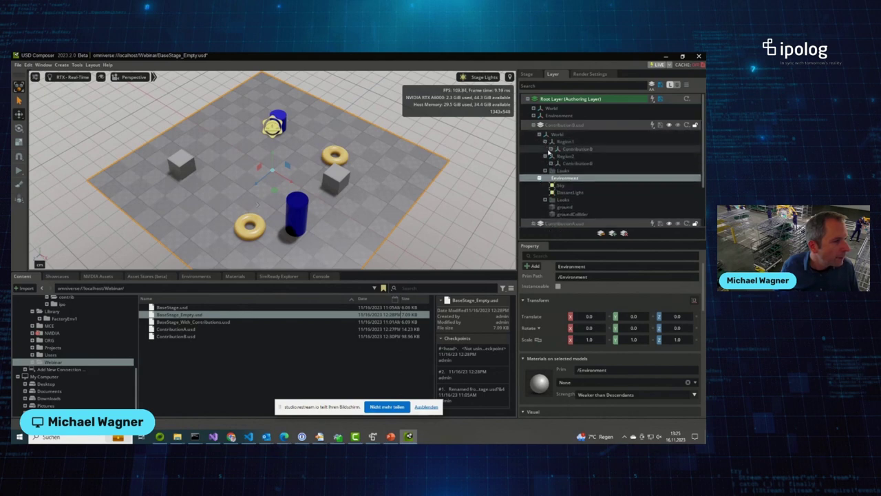
click(550, 150)
click(551, 171)
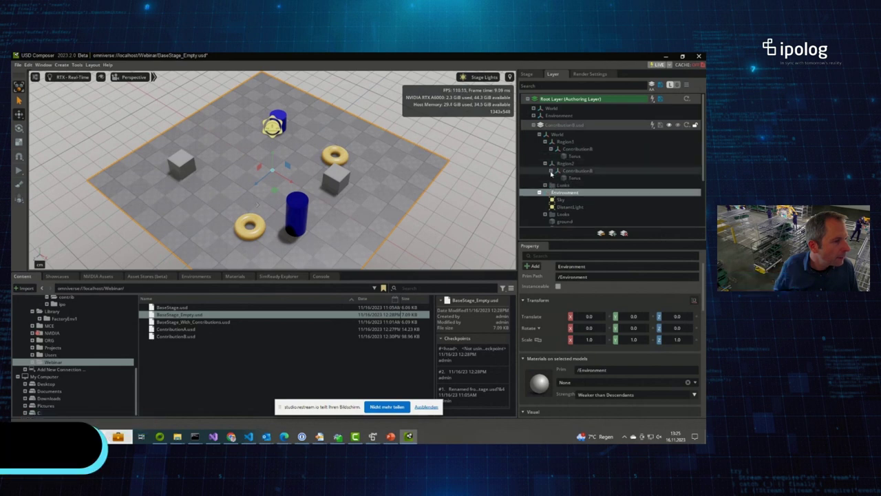
Step: Examine the region prims in the root layer and the Region2 contribution in the ContributionA.usd sublayer
click(533, 109)
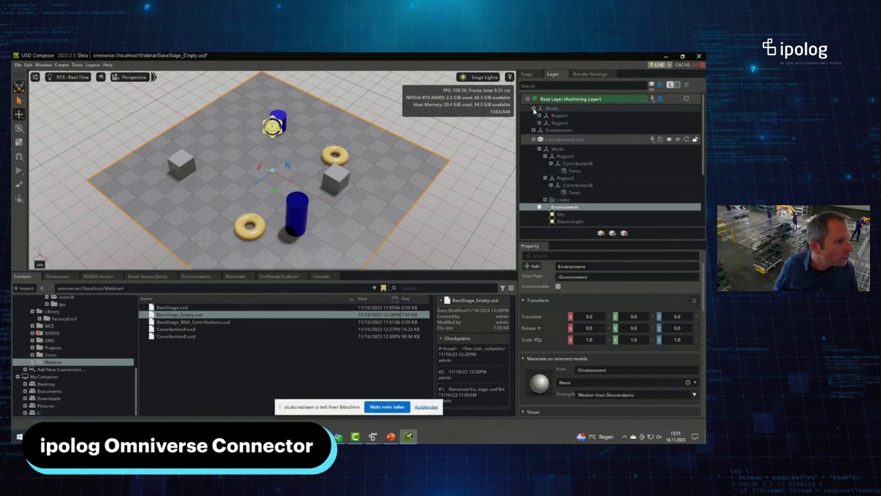
double_click(540, 122)
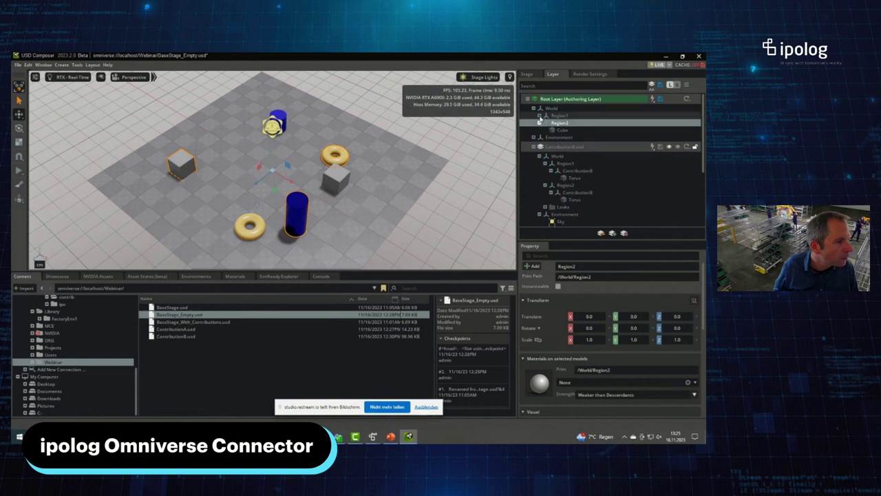
scroll(546, 216, down, 5)
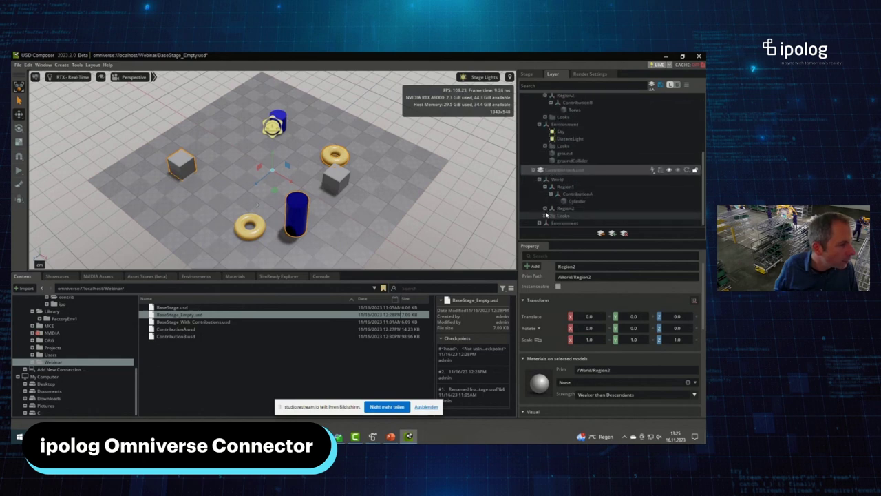
click(545, 209)
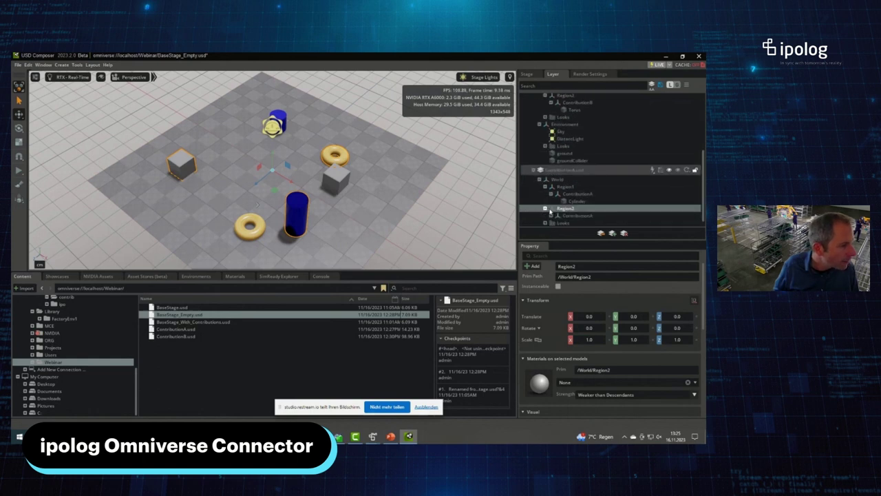
click(551, 209)
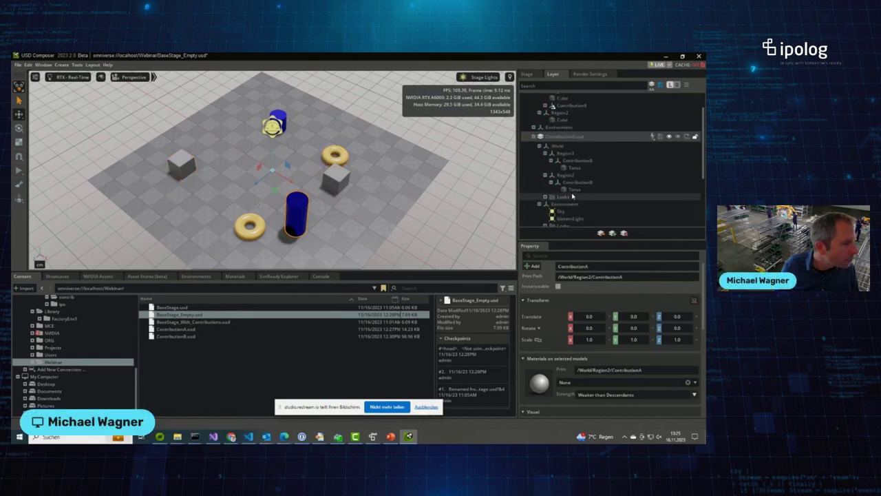
right_click(566, 138)
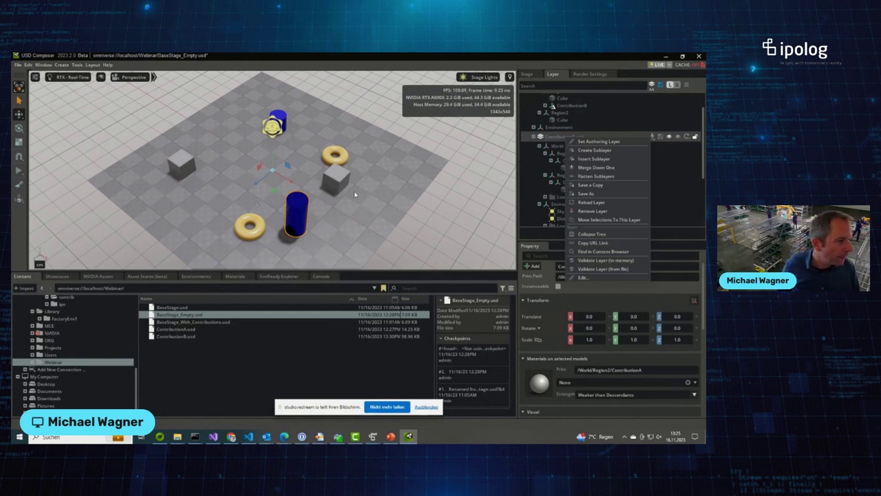
click(541, 178)
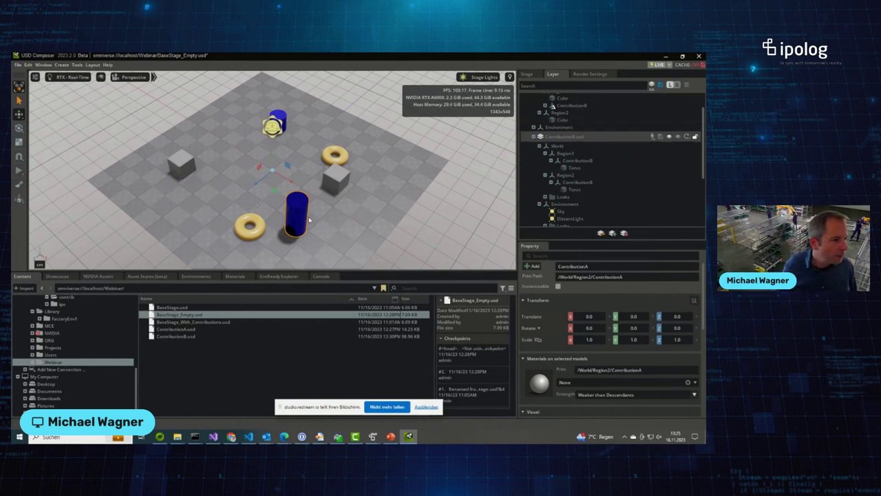
Step: Delete the delta on ContributionB under Region1 in the root layer
scroll(563, 130, up, 2)
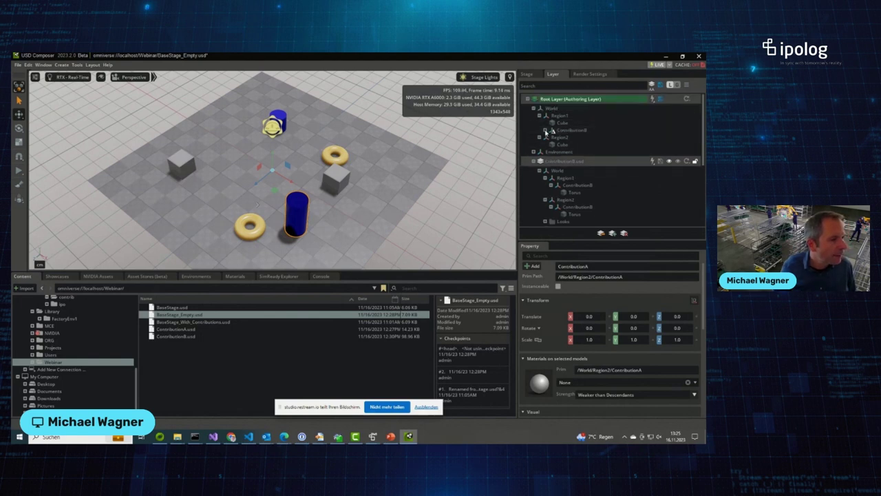
click(546, 130)
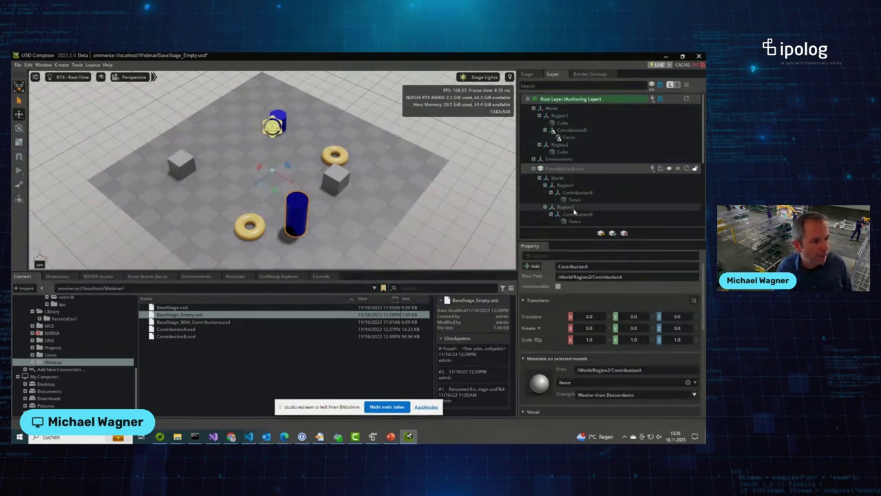
click(568, 131)
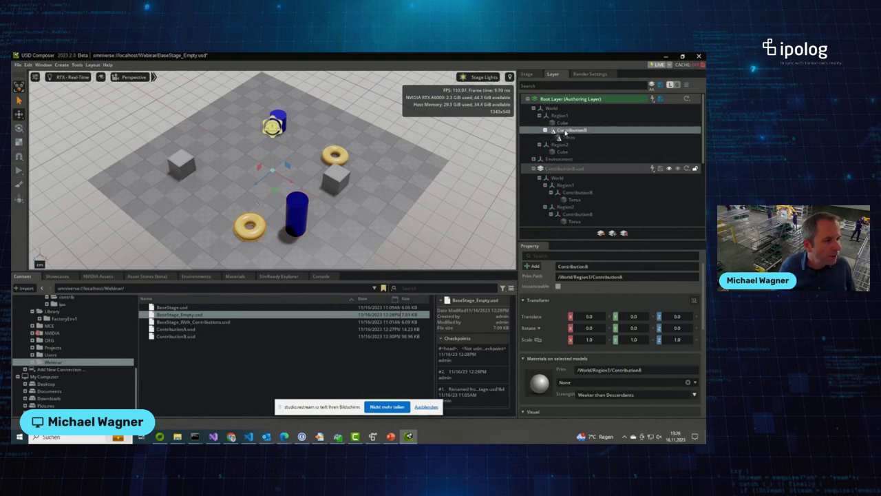
right_click(566, 132)
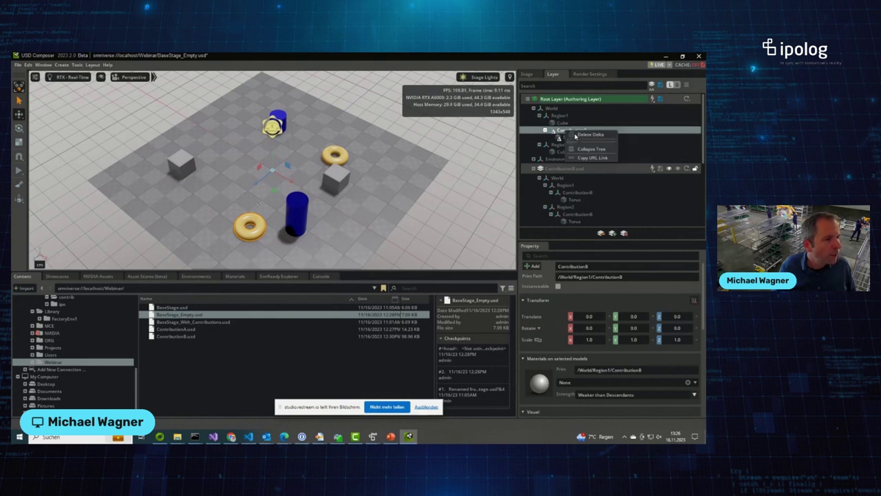
click(578, 135)
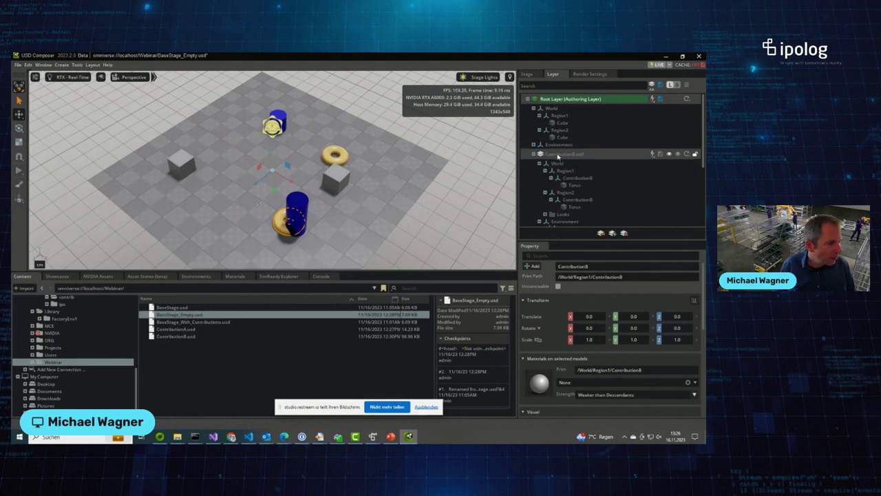
Step: With ContributionB.usd as the authoring layer, move Region1's ContributionB prim to about X -54.6, Z 115.8 and save the layer
right_click(558, 157)
click(583, 159)
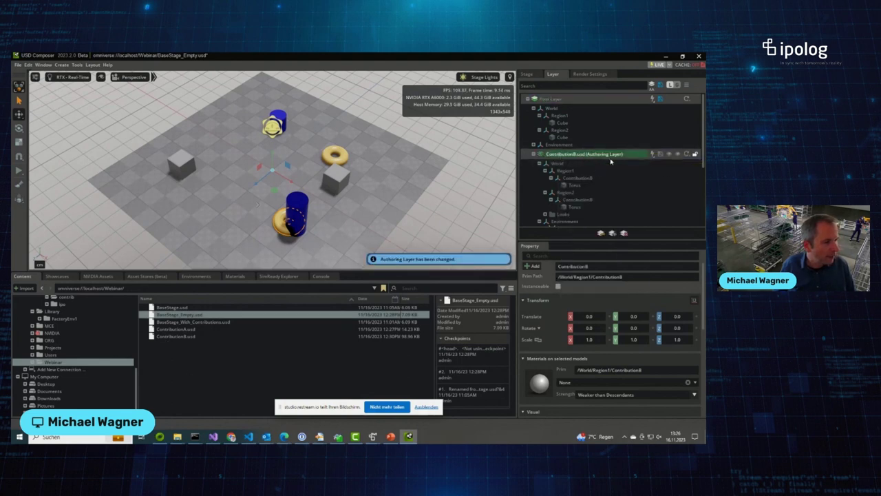
drag(276, 193, 248, 197)
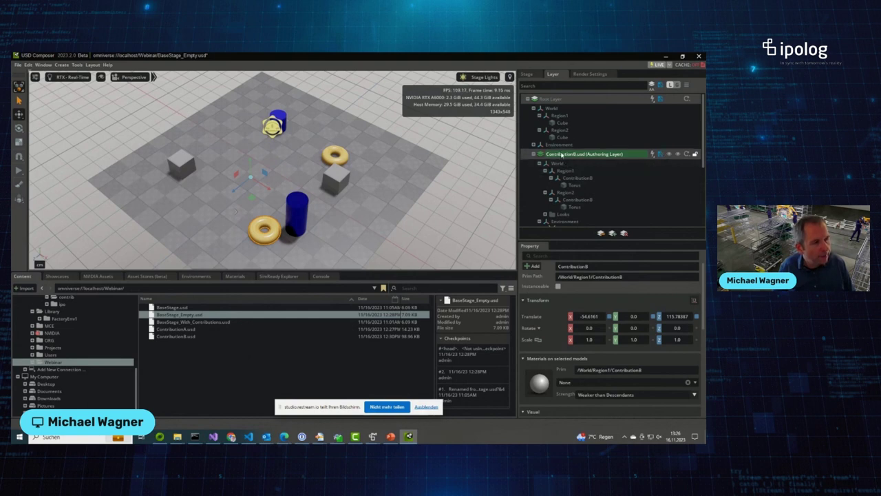
click(659, 155)
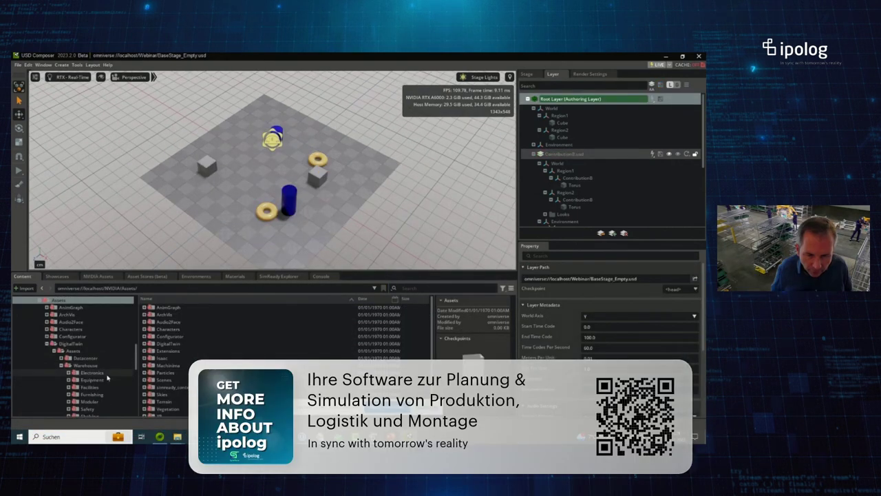
Step: Place Forklift_A01_PR_V_NVD_01.usd from the Warehouse Equipment Forklift_A folder on the floor at about X -173, Z 487.5
scroll(107, 377, down, 2)
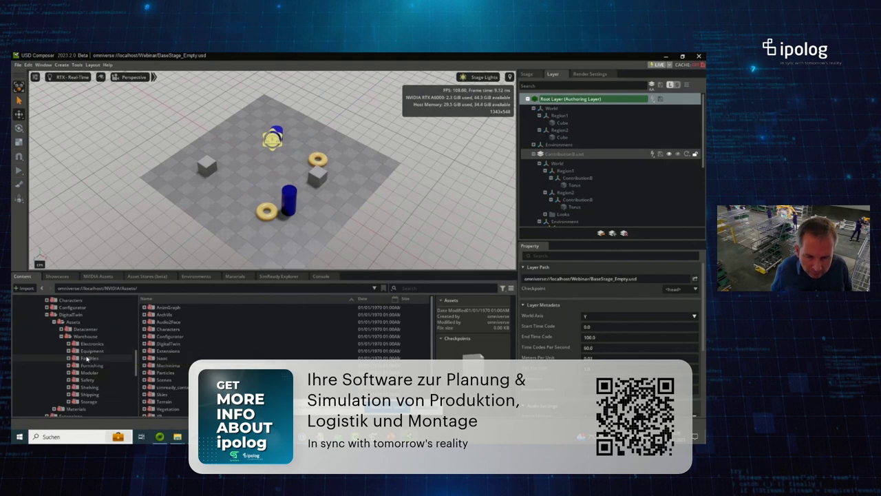
click(89, 351)
click(68, 350)
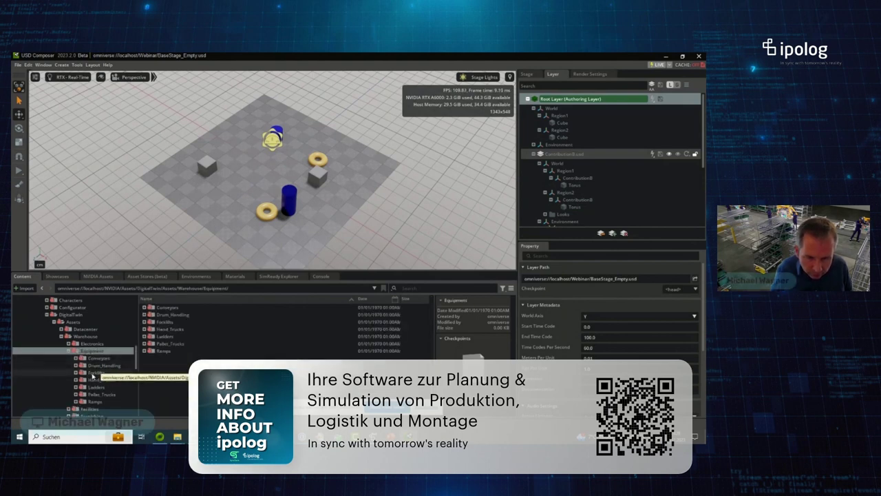
click(92, 374)
click(144, 308)
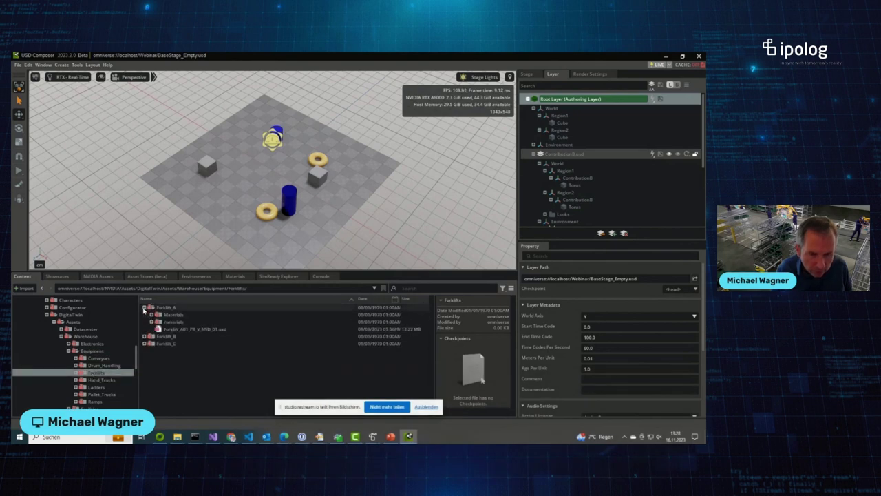
mouse_move(181, 330)
mouse_down()
mouse_move(231, 222)
mouse_move(210, 199)
mouse_up()
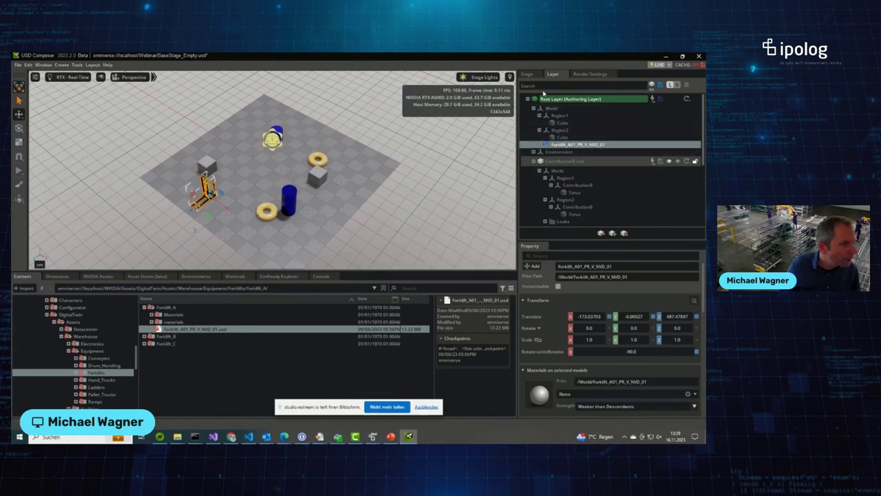
Step: Expand the forklift prim in the stage hierarchy and move the forklift to about X -58.3, Z 372.7
click(527, 74)
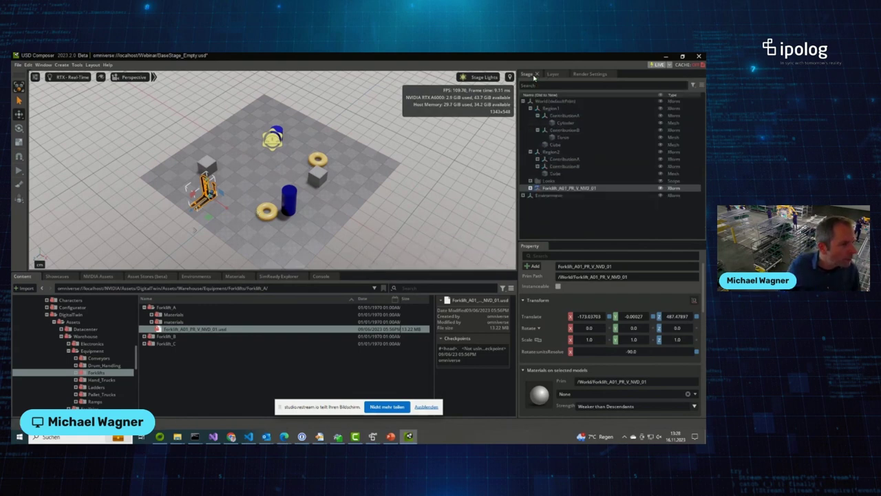
click(530, 188)
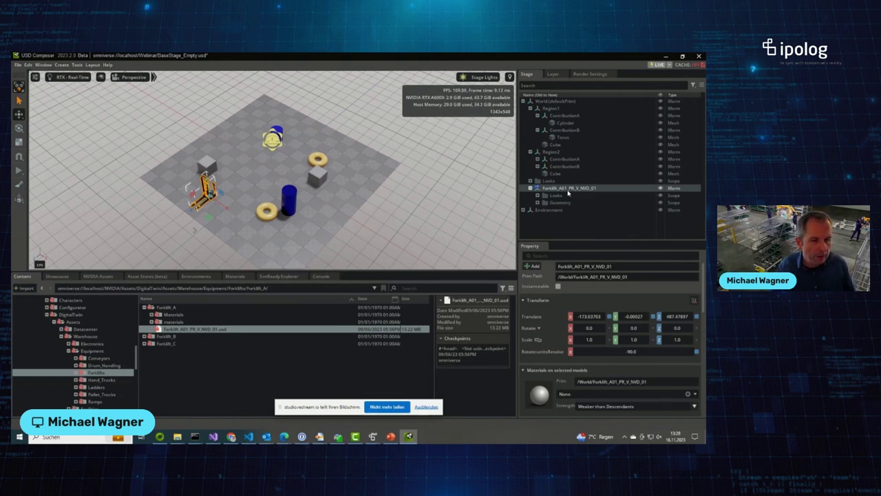
drag(208, 219, 232, 219)
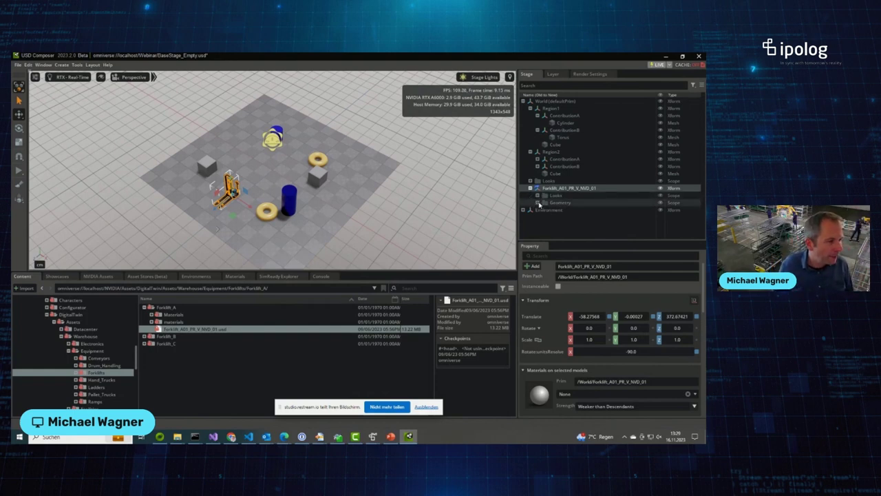
Step: Examine the mesh parts under the forklift's Geometry scope, and clear the selection
click(537, 202)
scroll(568, 235, down, 3)
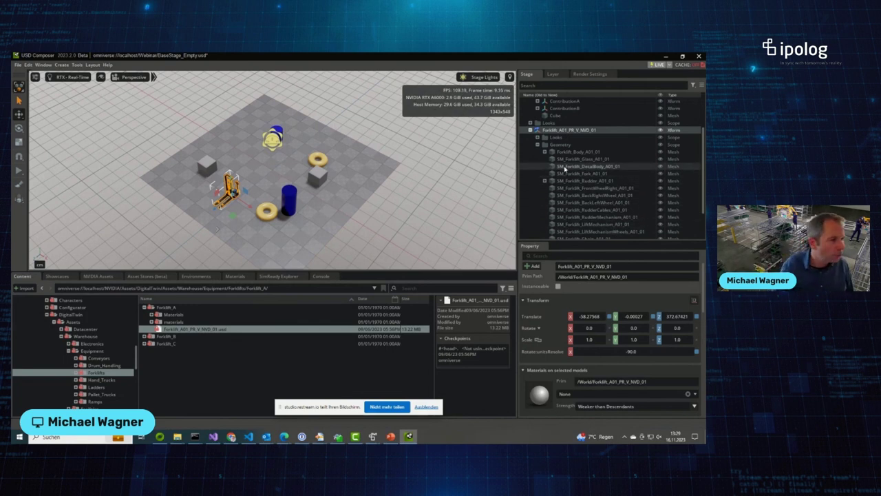
click(351, 208)
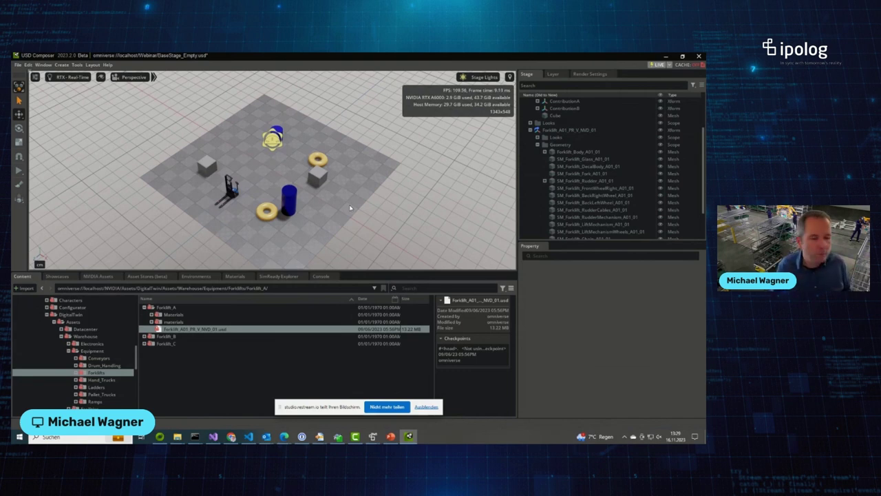
Step: Switch to the PowerPoint slideshow and advance to the Semantics slide on data driven OpenUSD workflows
mouse_move(390, 436)
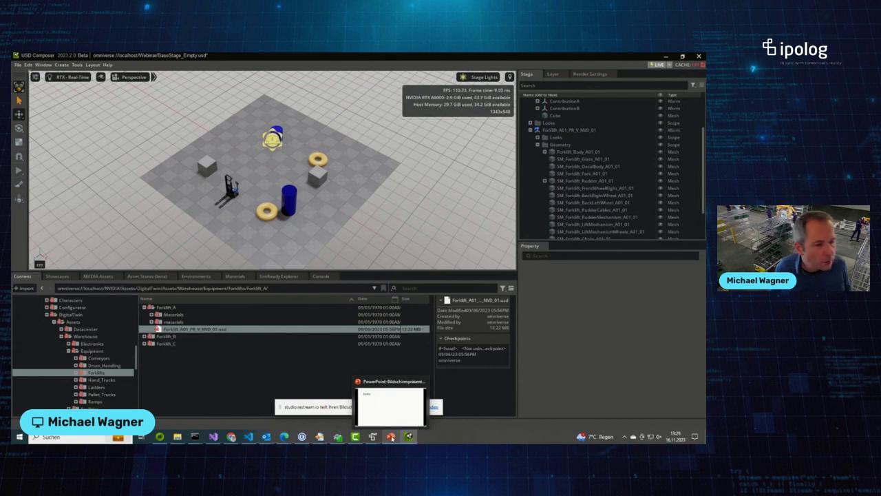
click(383, 411)
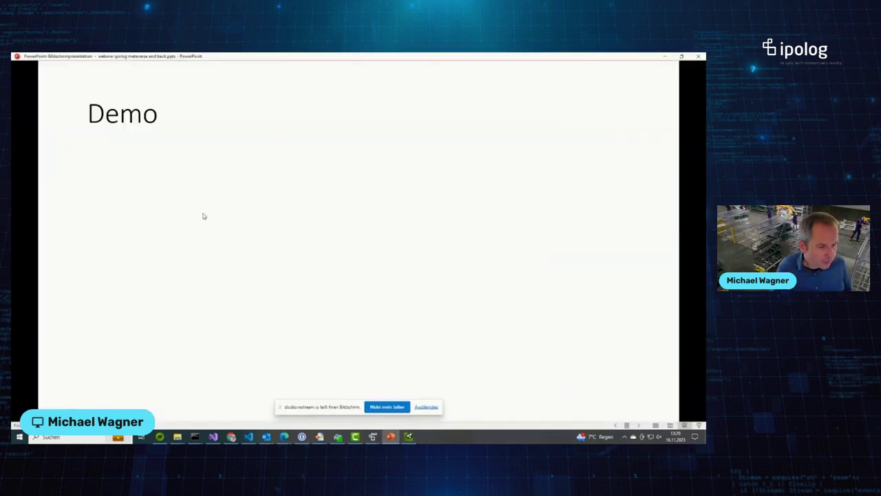
click(205, 292)
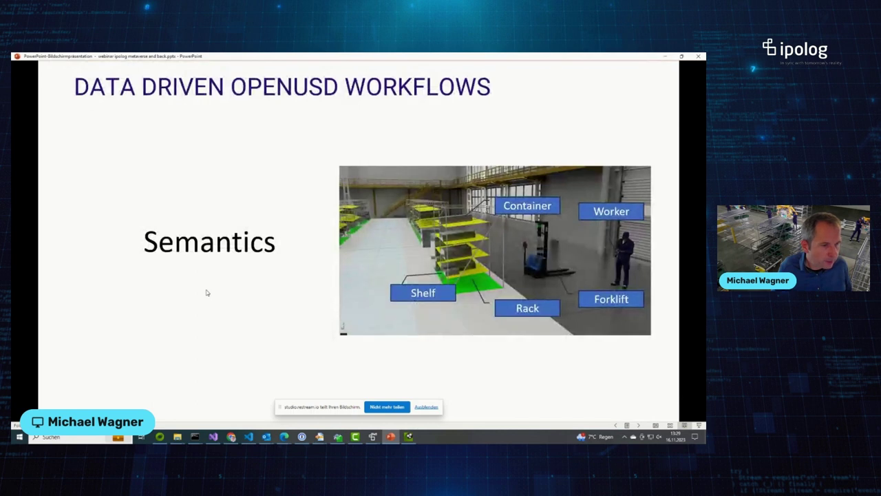
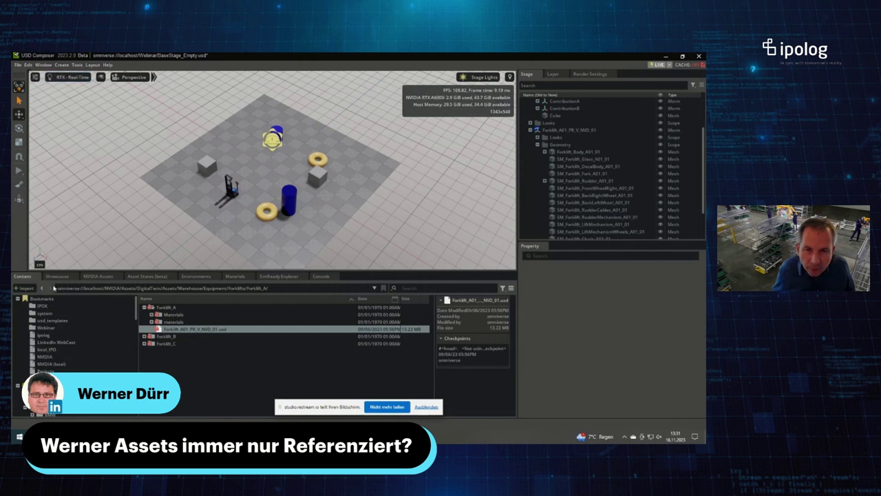
Step: Find ThingA_Tag.usd in the usd_templates contrib folder and locate the Region2 blue cylinder in the stage hierarchy
click(53, 322)
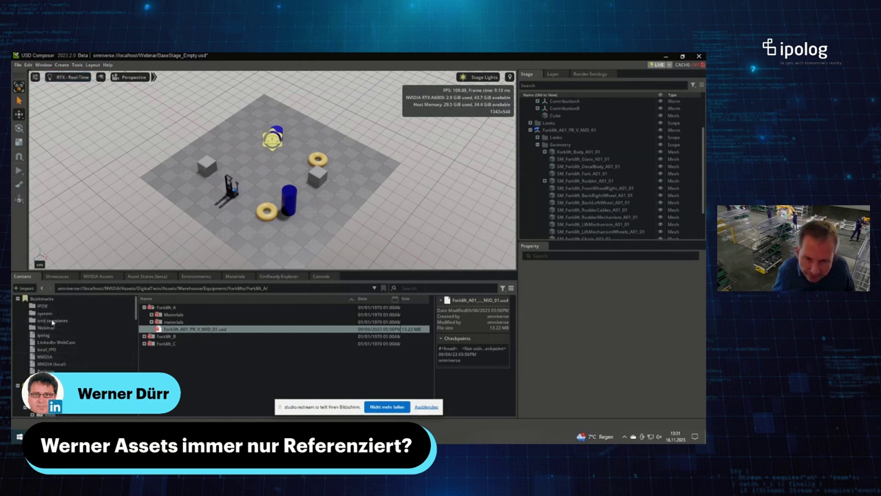
click(144, 307)
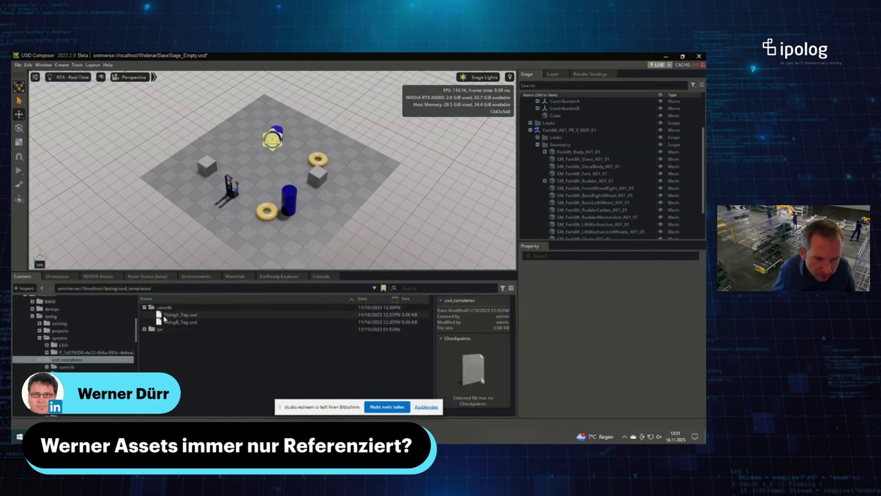
click(178, 316)
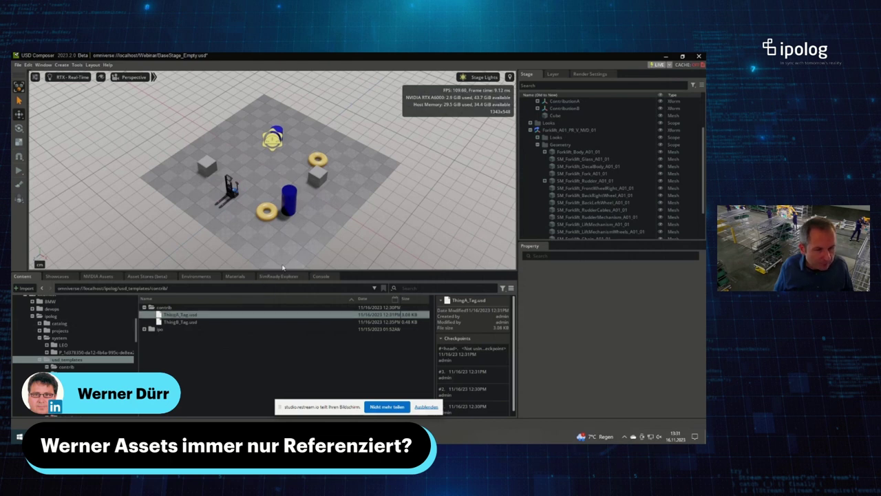
click(292, 207)
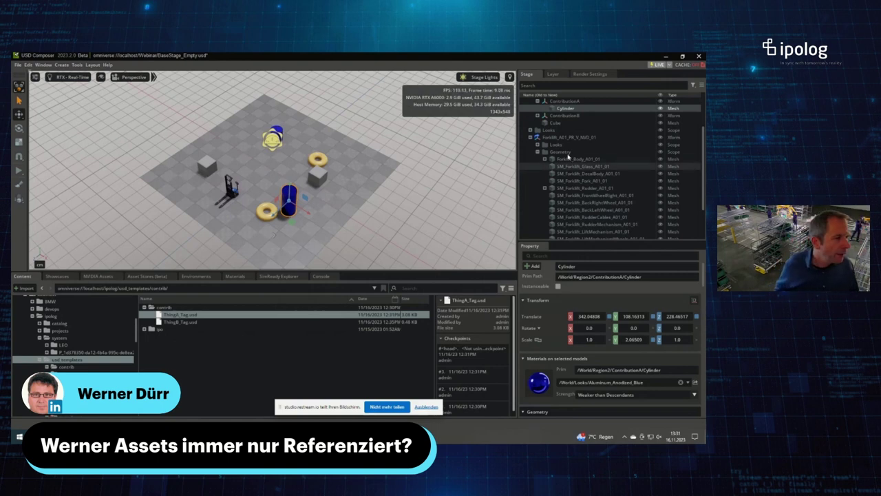
scroll(562, 169, up, 2)
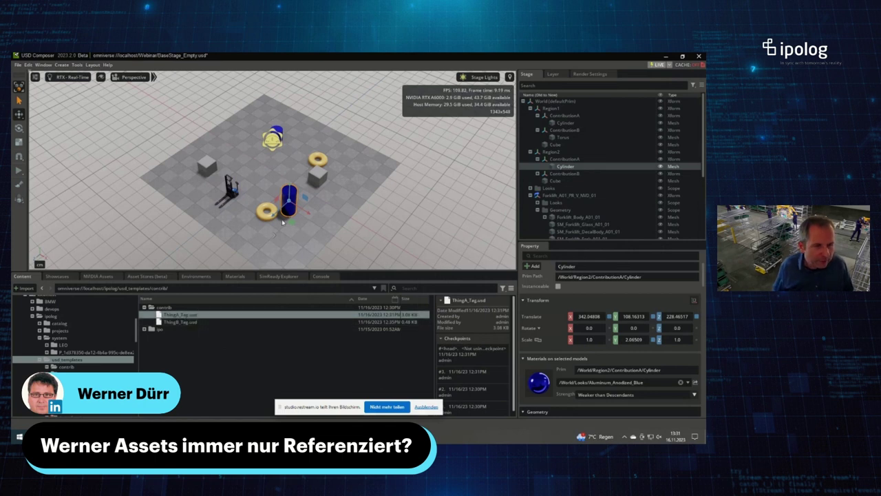
Step: Add ThingA_Tag.usd to the stage and parent its prim under Region2's ContributionA
click(171, 317)
drag(171, 317, 290, 199)
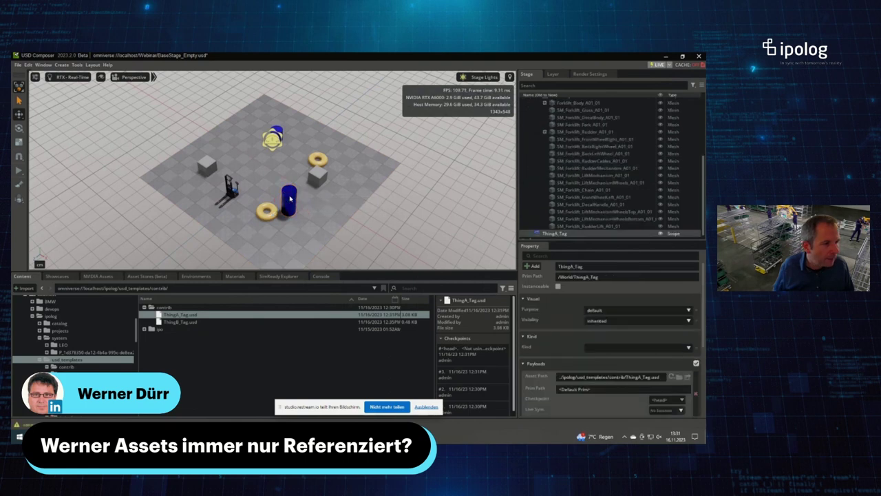
scroll(544, 187, up, 5)
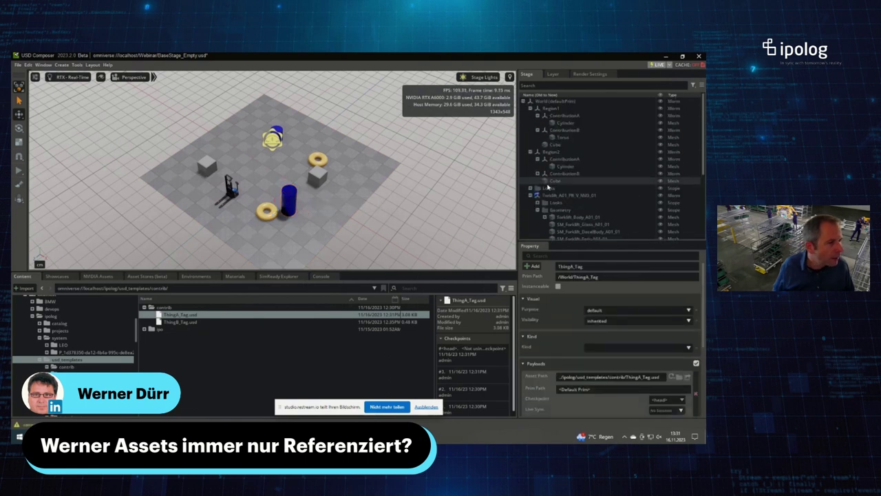
click(536, 196)
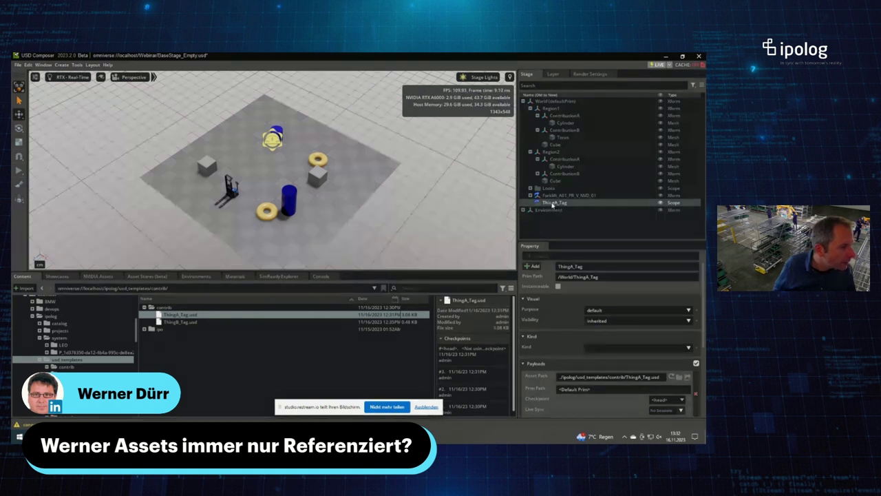
drag(550, 204, 569, 166)
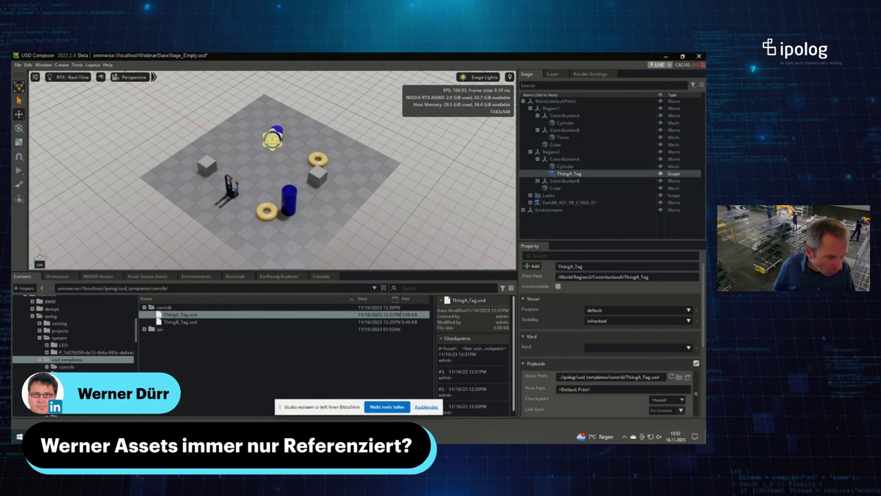
Step: Switch to PowerPoint, start the presentation in reading view and advance to the Ipolog Omniverse Connector slide
click(391, 437)
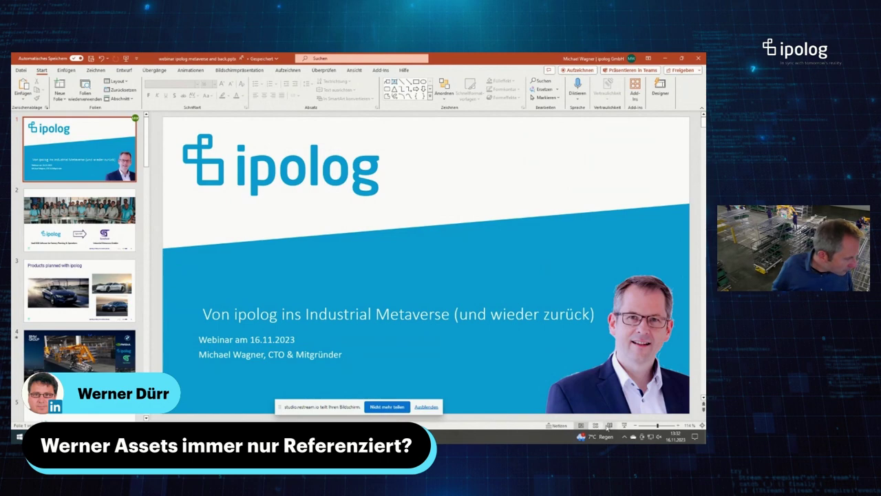
click(609, 426)
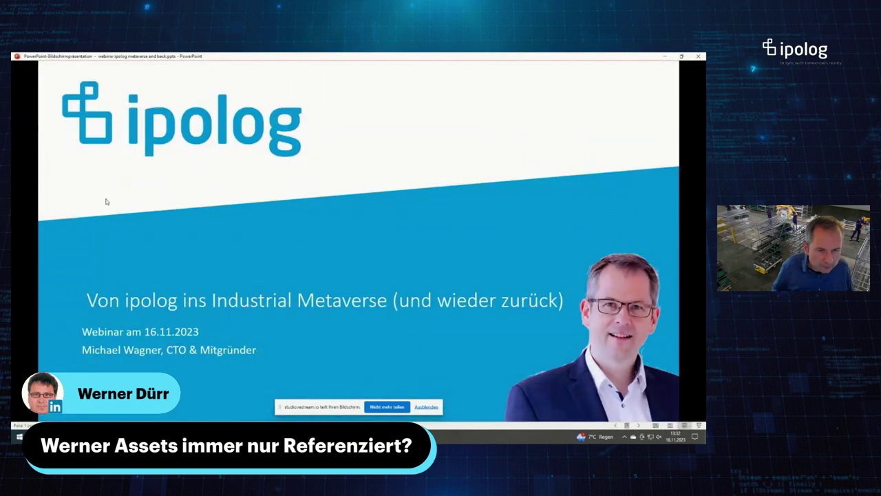
scroll(105, 200, down, 5)
scroll(106, 202, down, 3)
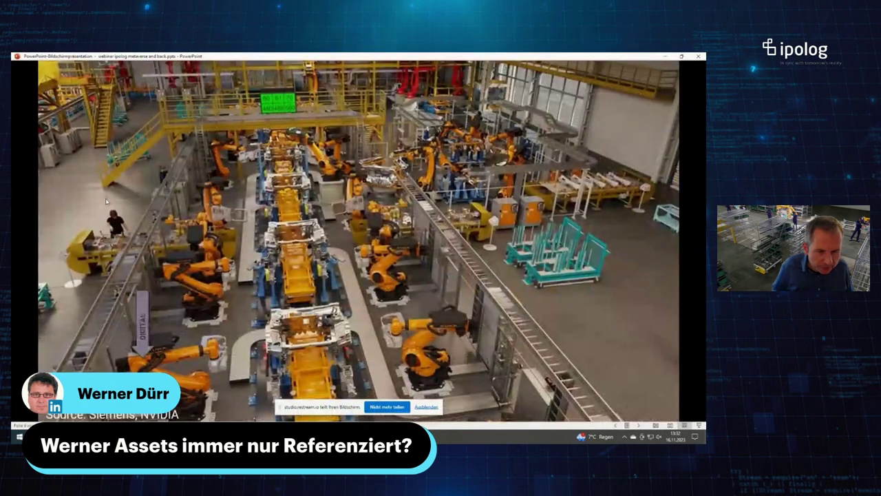
scroll(106, 201, down, 4)
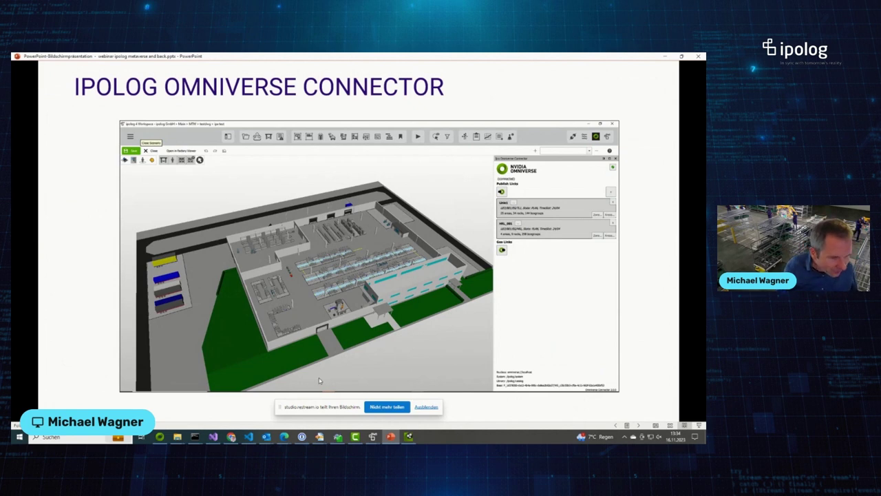
click(272, 278)
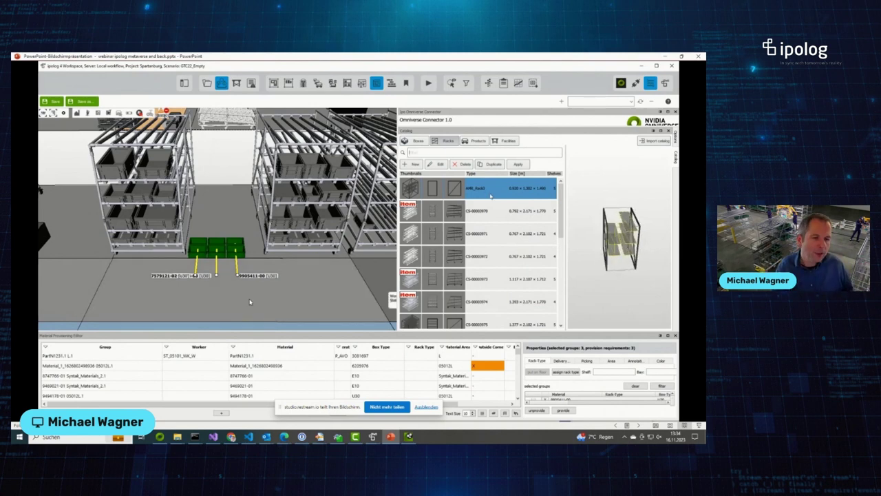
click(516, 165)
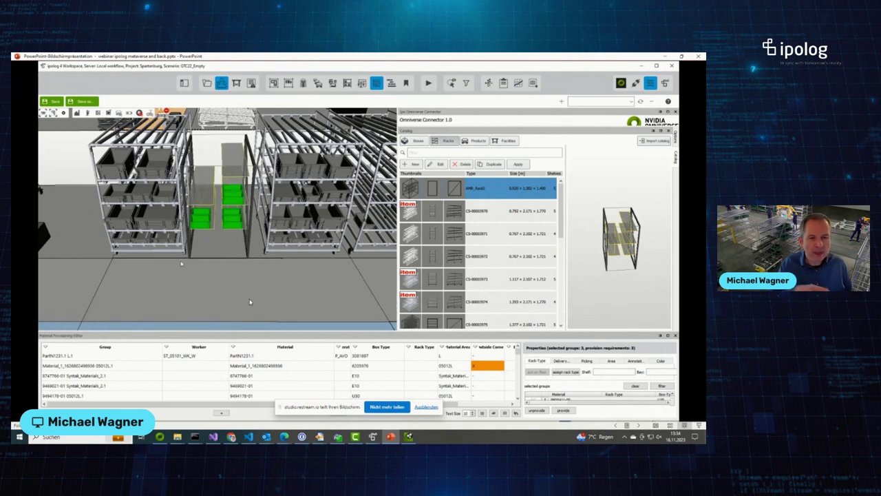
click(251, 289)
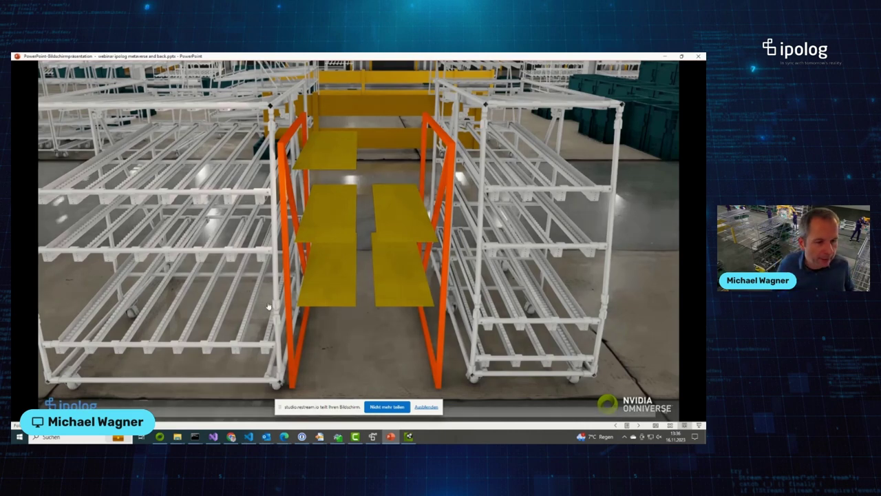
key(Right)
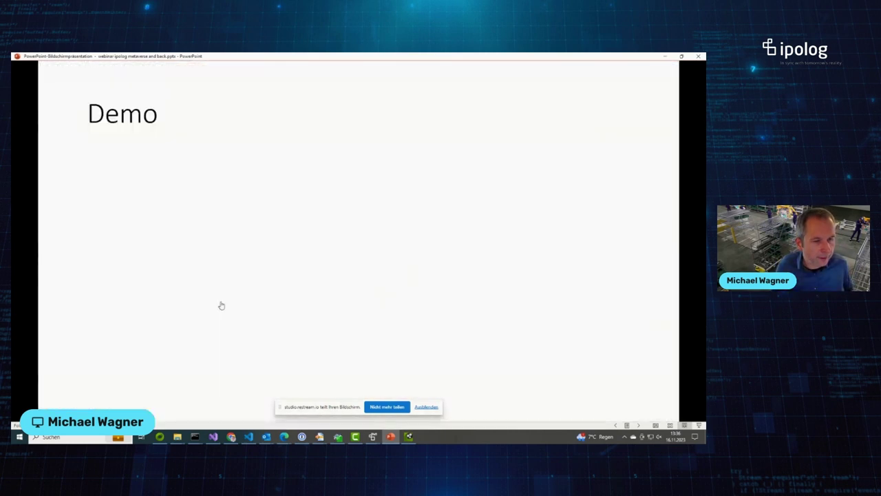
key(Left)
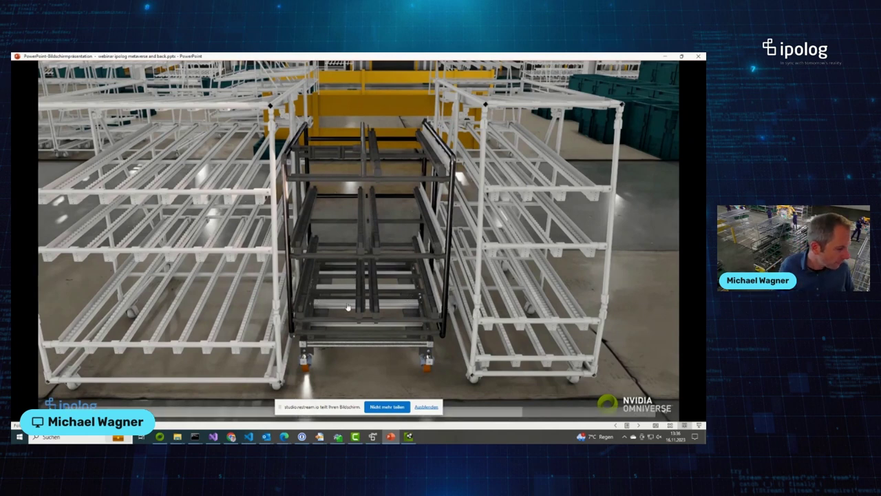
click(306, 275)
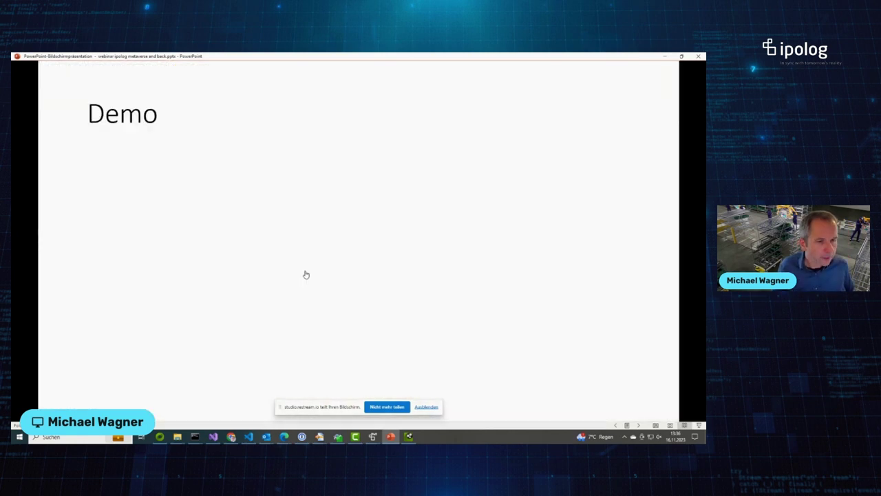
click(306, 275)
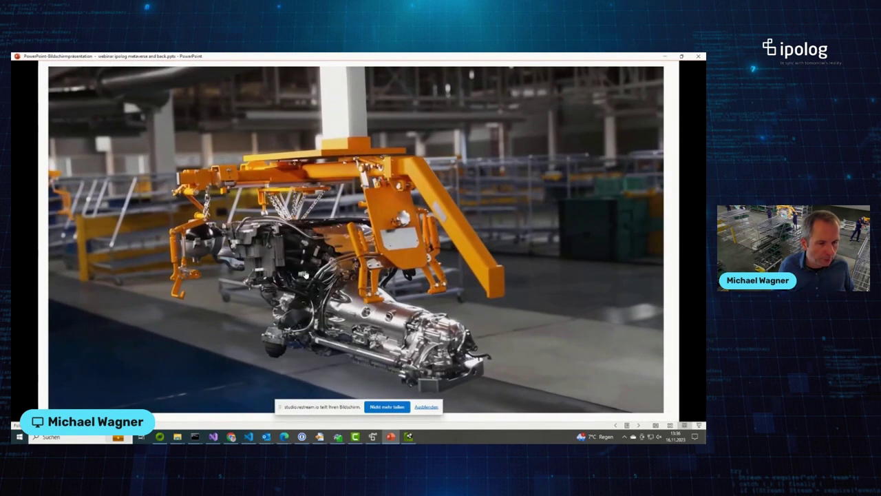
key(Left)
Step: Switch to the ipolog 4 Workspace window containing the factory layout and the Omniverse Connector
mouse_move(373, 436)
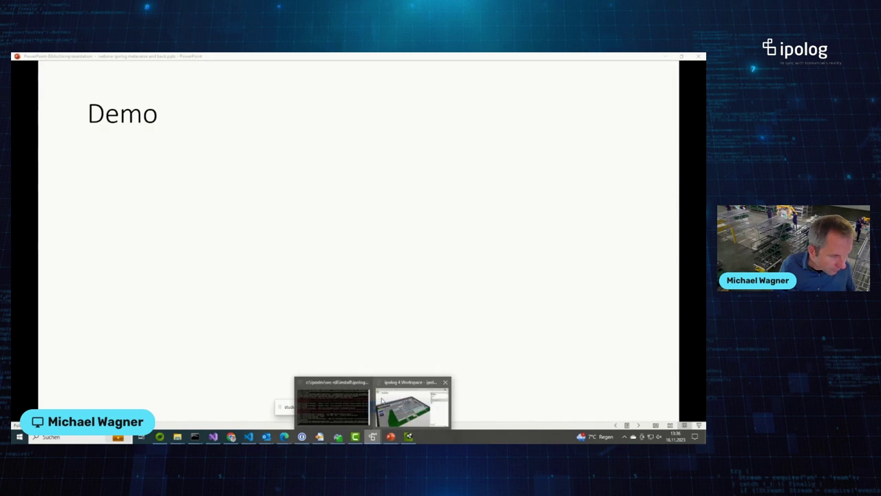
click(382, 400)
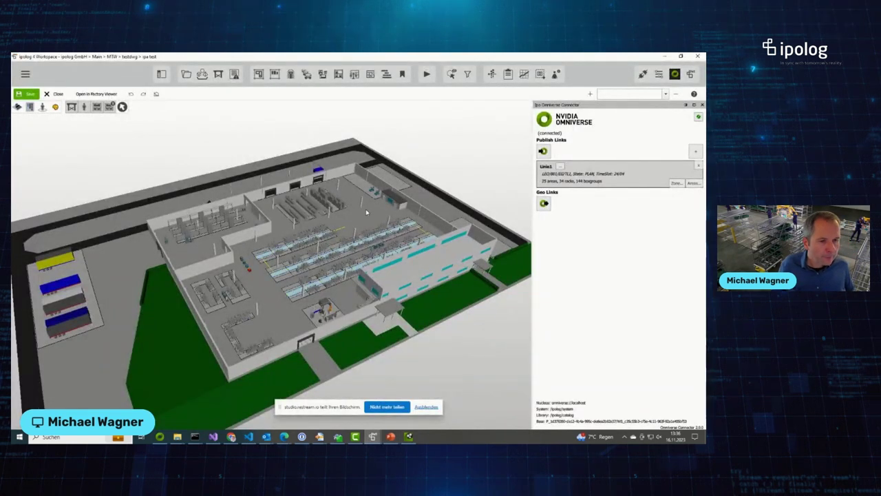
Step: Review the Omniverse connection settings and the area selection of the Linie1 publish link without changing them
middle_drag(367, 212, 475, 127)
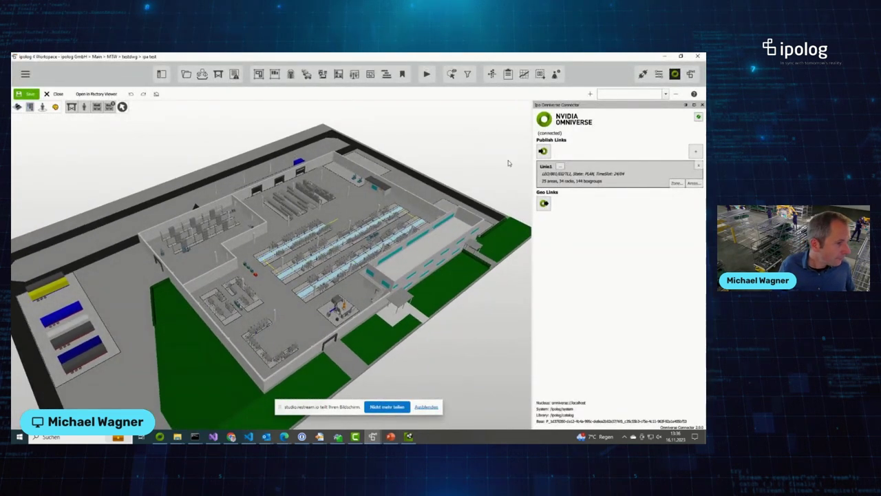
middle_drag(438, 197, 394, 233)
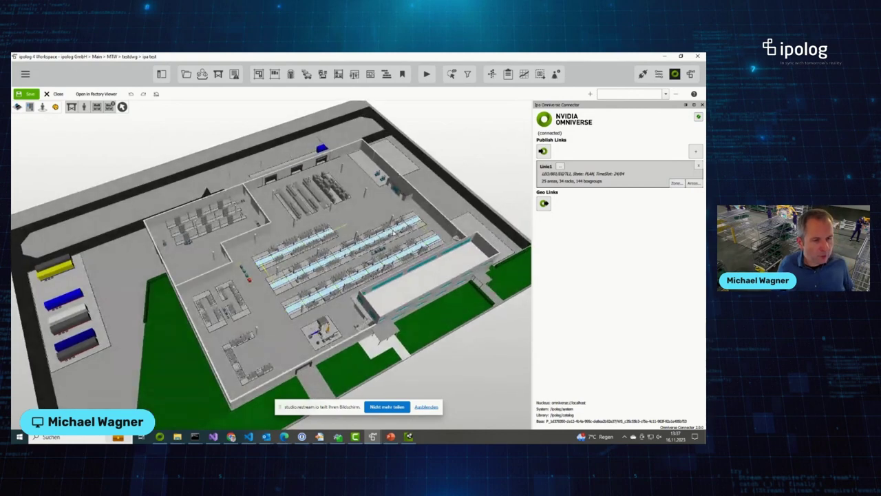
scroll(394, 233, up, 3)
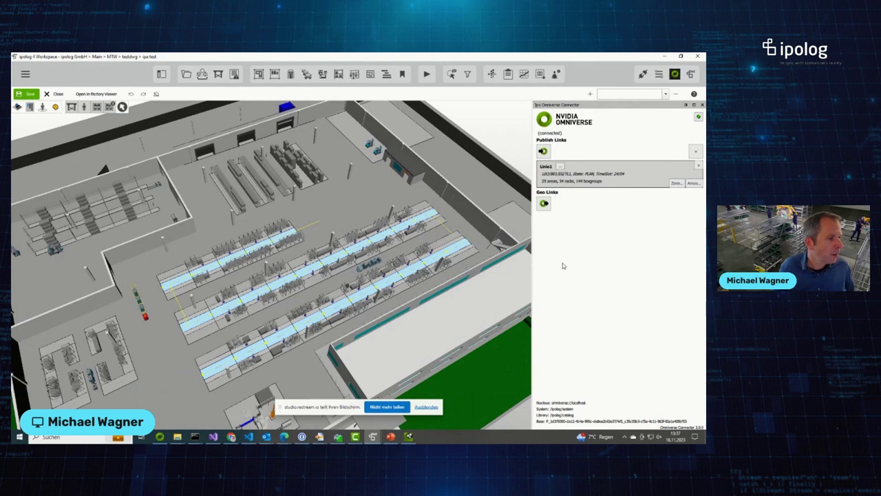
click(698, 117)
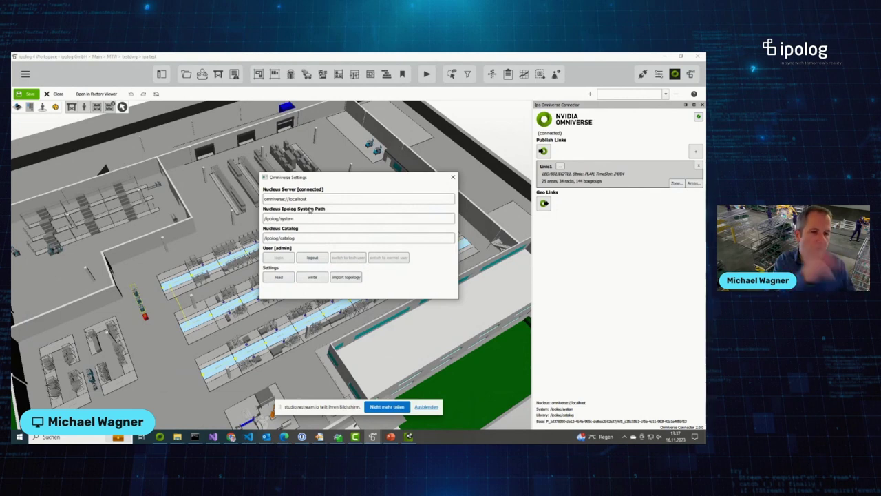
click(453, 177)
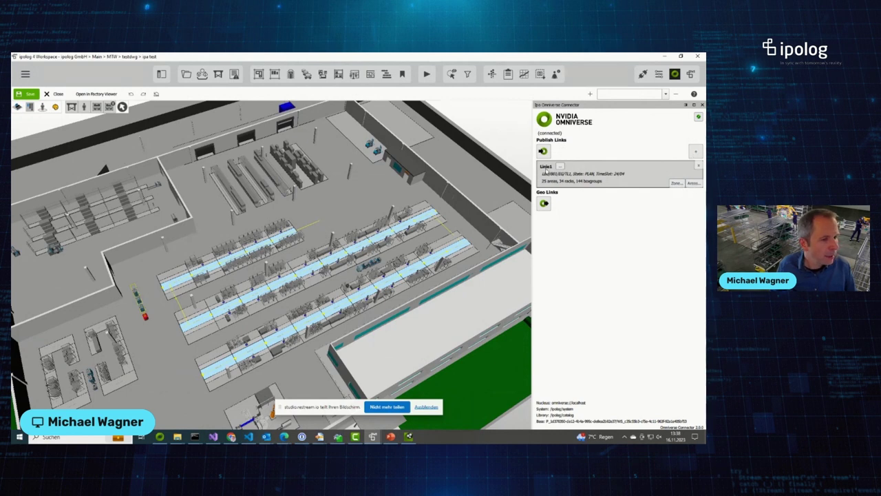
click(694, 183)
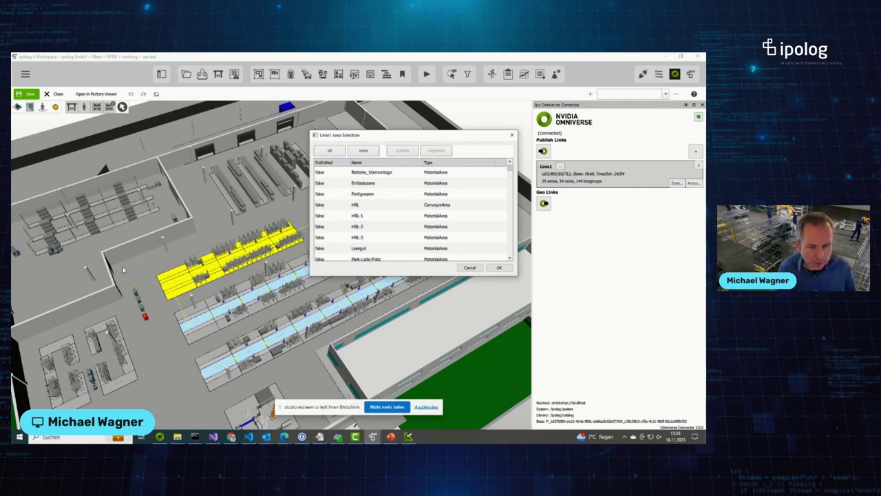
click(468, 268)
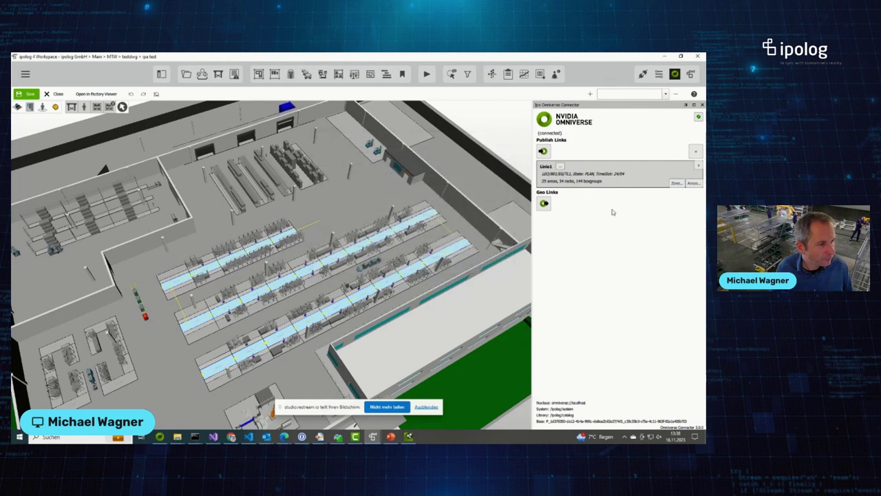
Step: Link the Linie1 publish link's topology to space Linie 01, with plan state PLAN and time slot 24/04
click(675, 184)
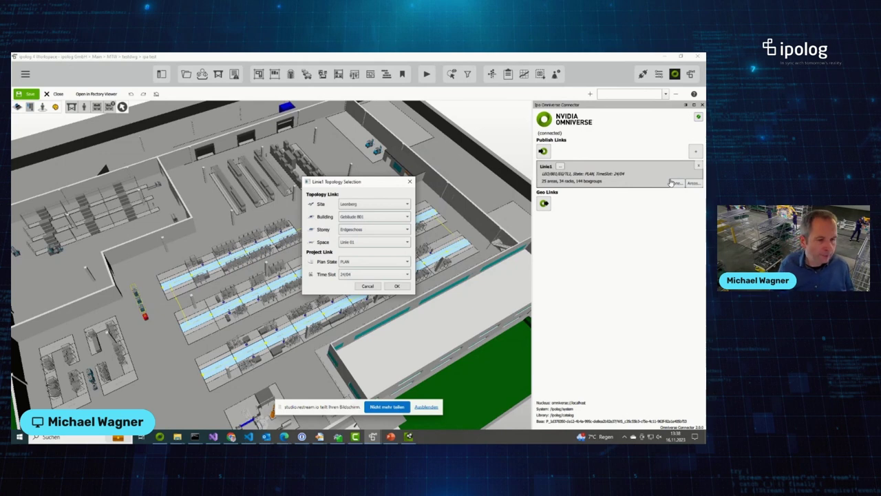
click(374, 244)
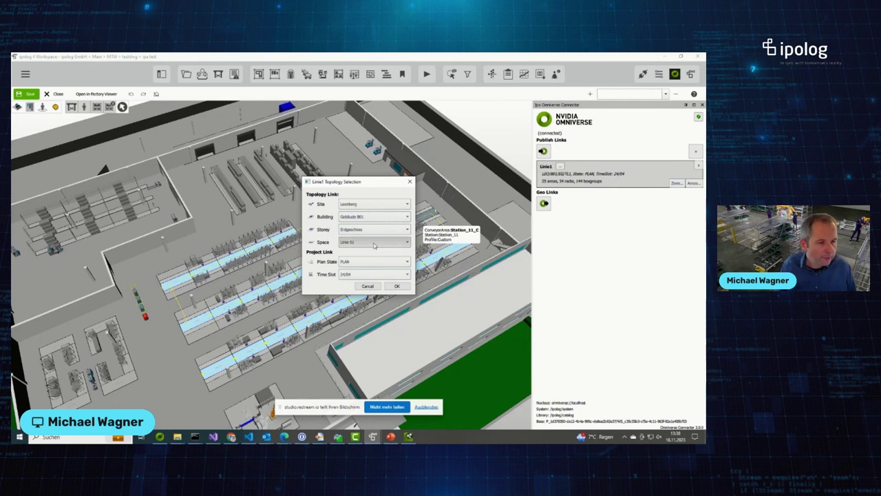
click(375, 243)
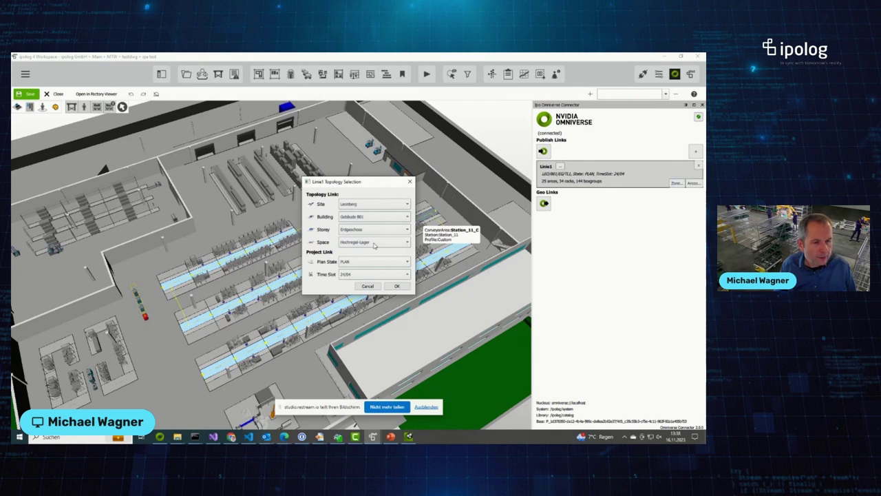
click(372, 245)
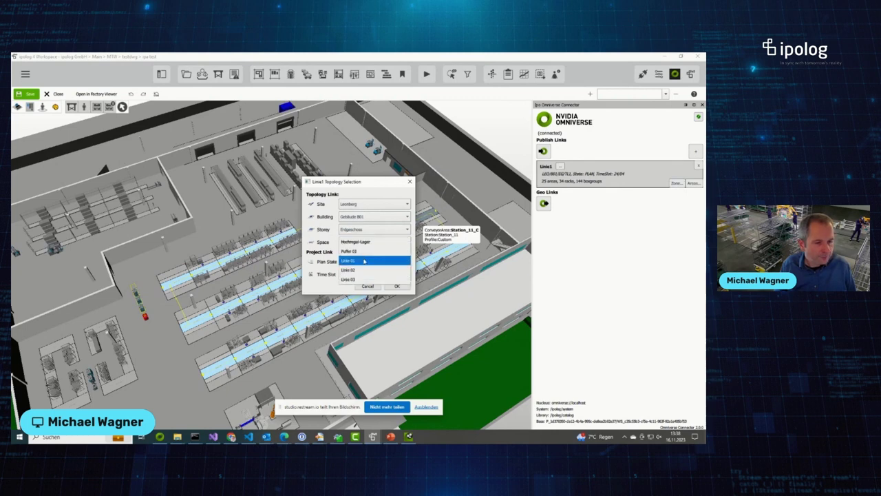
click(367, 256)
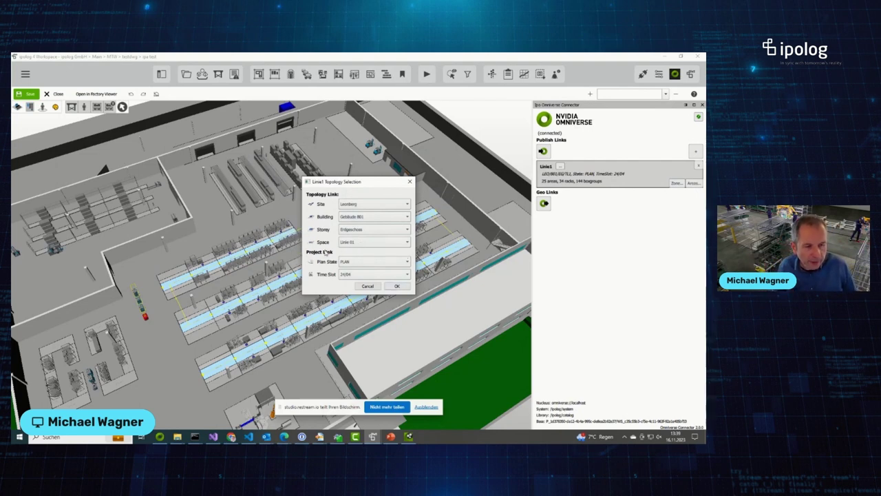
click(364, 267)
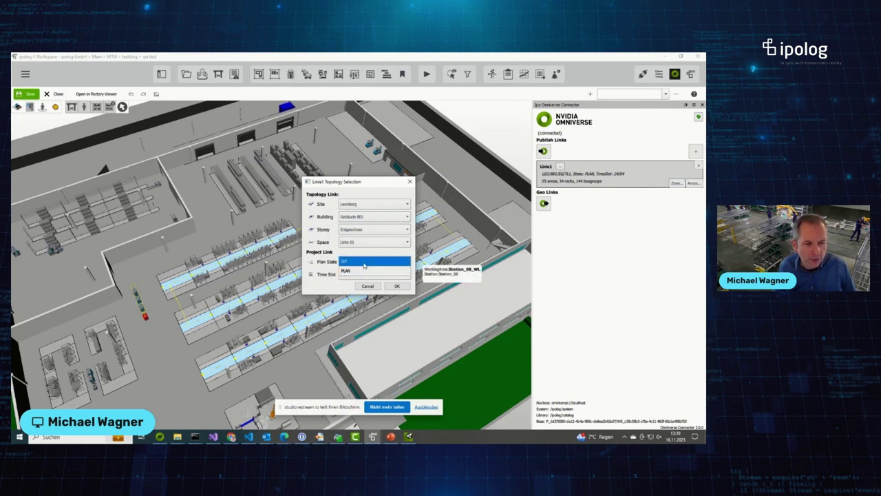
click(367, 270)
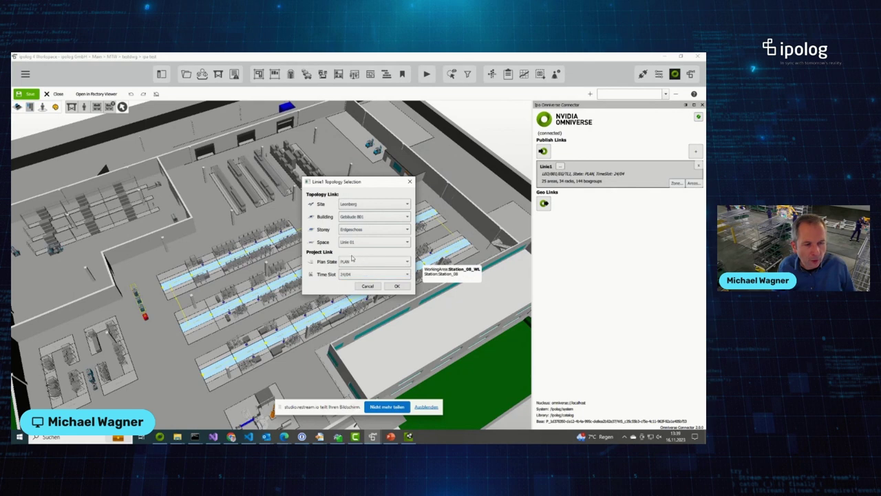
click(358, 276)
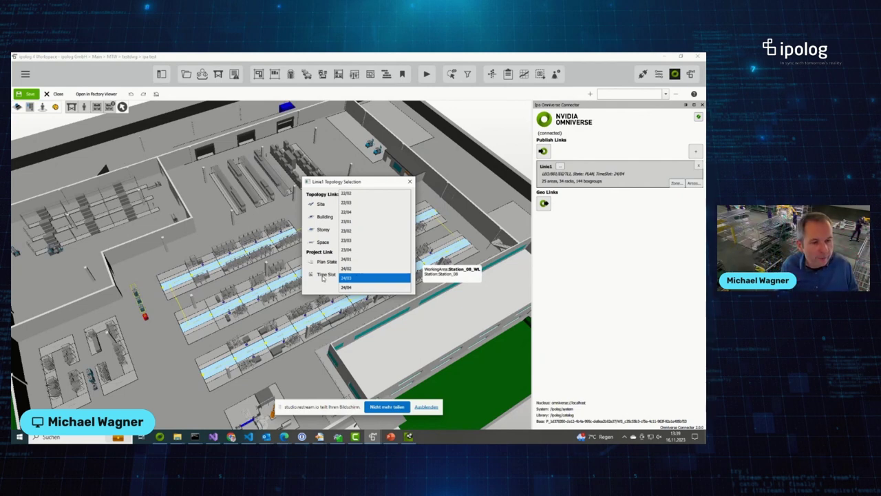
click(354, 286)
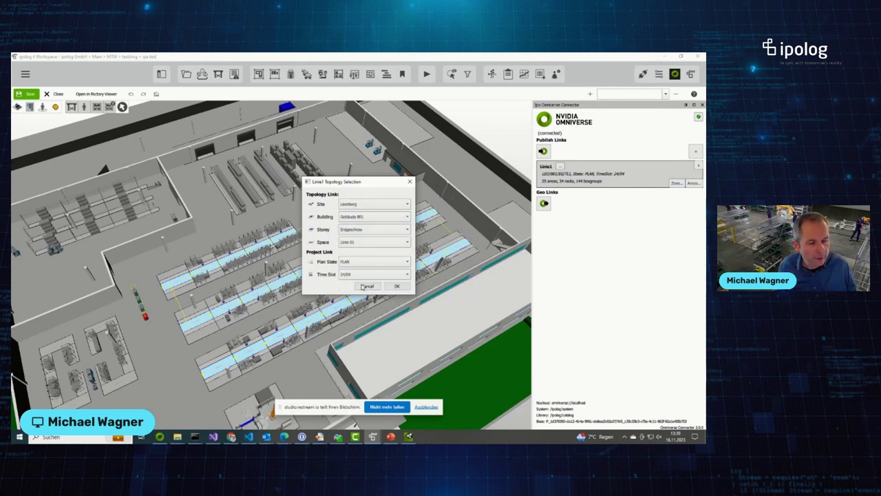
click(398, 286)
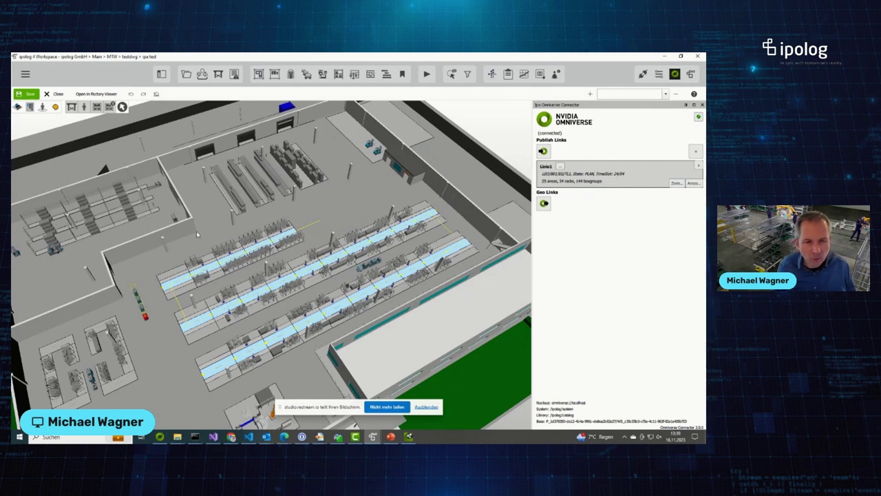
Step: Add a second publish link and rename it HRL_001
click(696, 152)
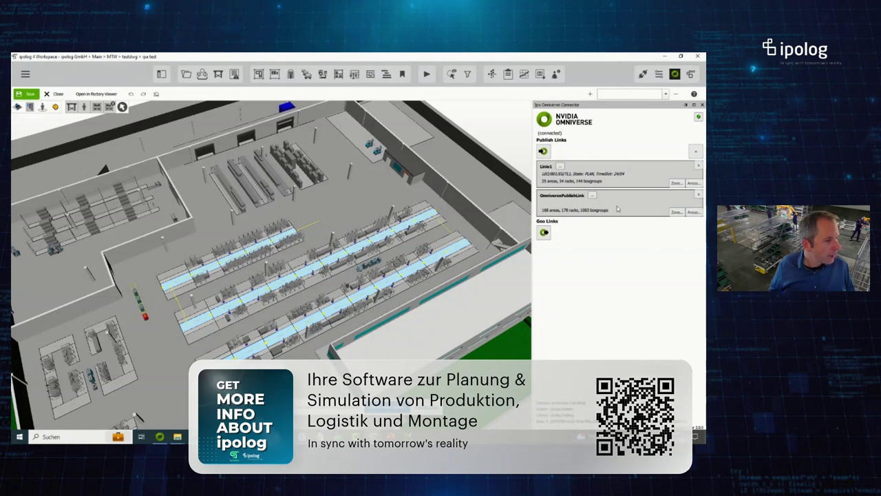
click(592, 196)
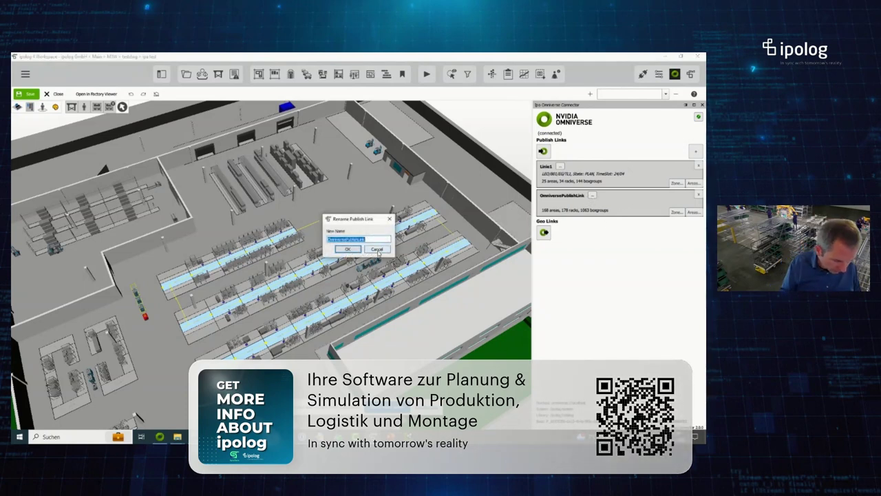
text(Hal_001)
key(Return)
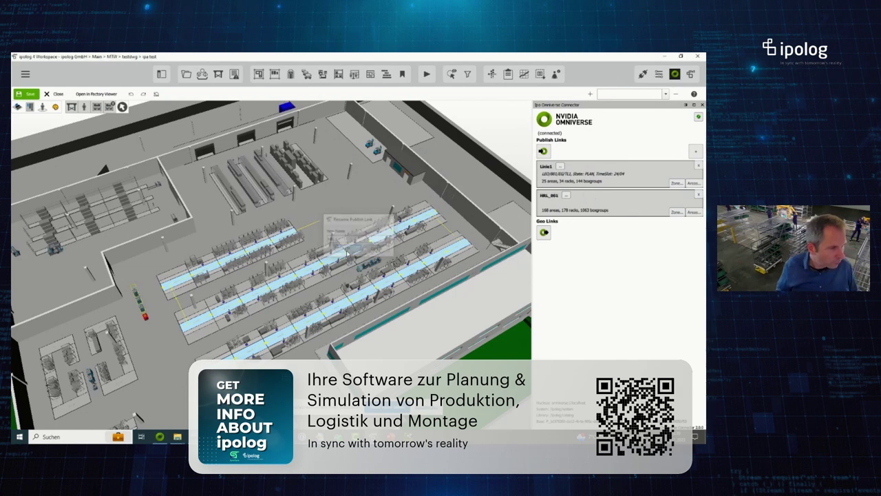
Step: Link HRL_001's topology to the Hochregal-Lager space, keeping plan state PLAN and selecting time slot 24/04
click(676, 212)
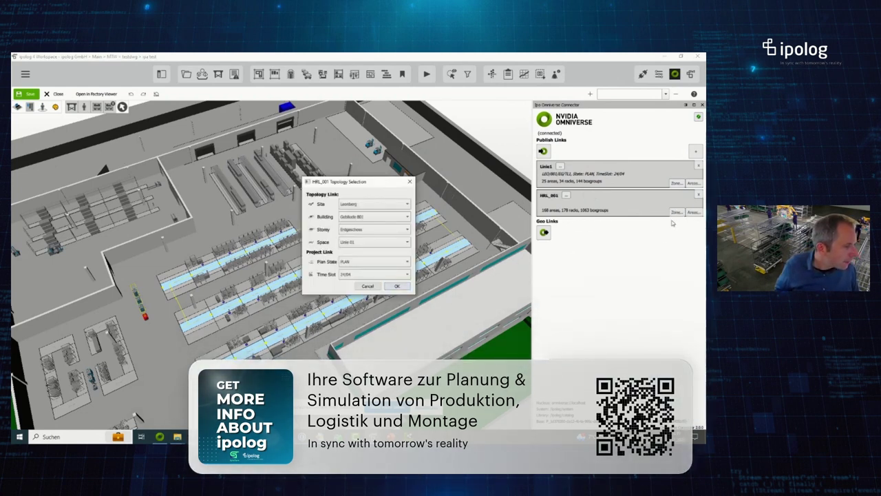
click(351, 243)
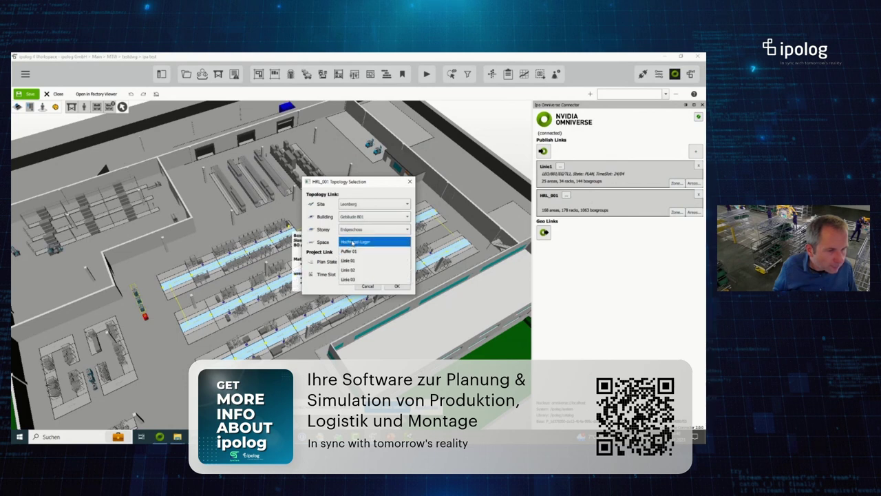
click(353, 242)
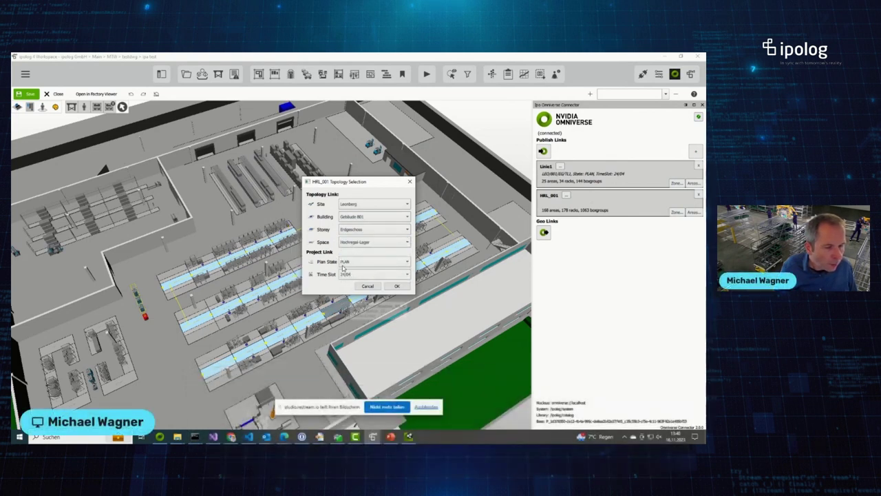
click(356, 275)
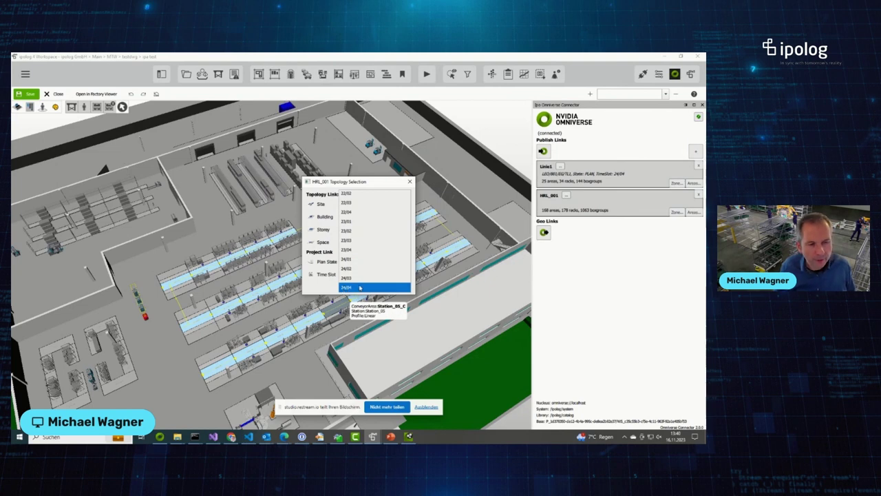
click(359, 288)
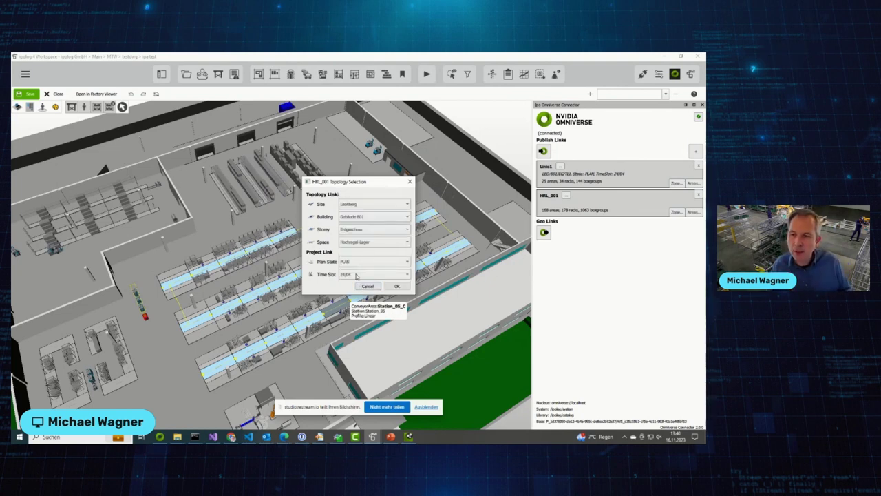
click(397, 288)
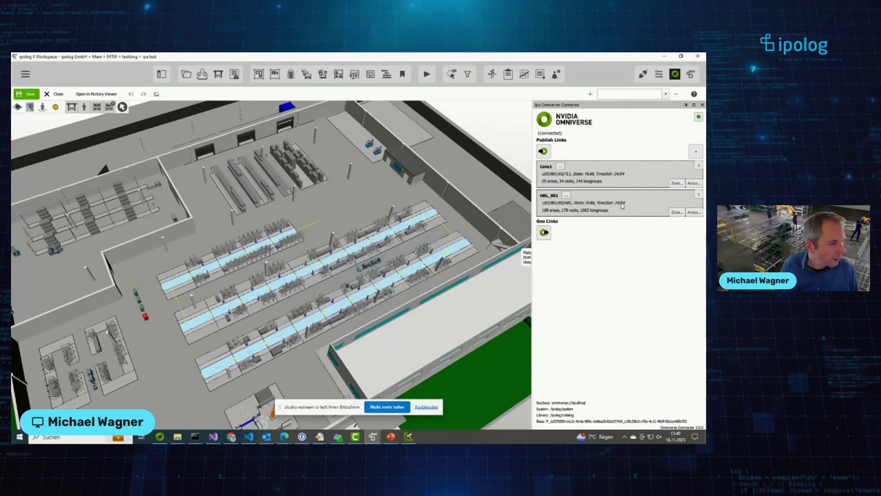
Step: Clear HRL_001's area selection and publish only the areas HRL, HRL-1, HRL-2 and HRL-3
click(693, 212)
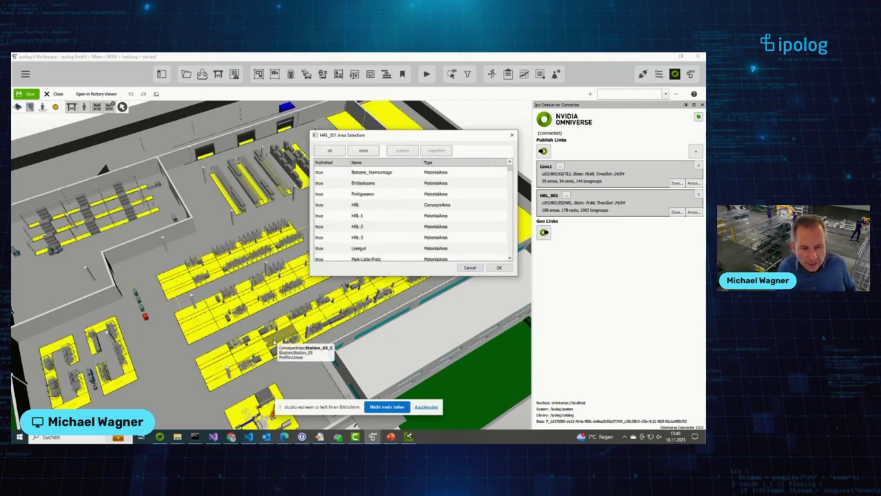
click(357, 152)
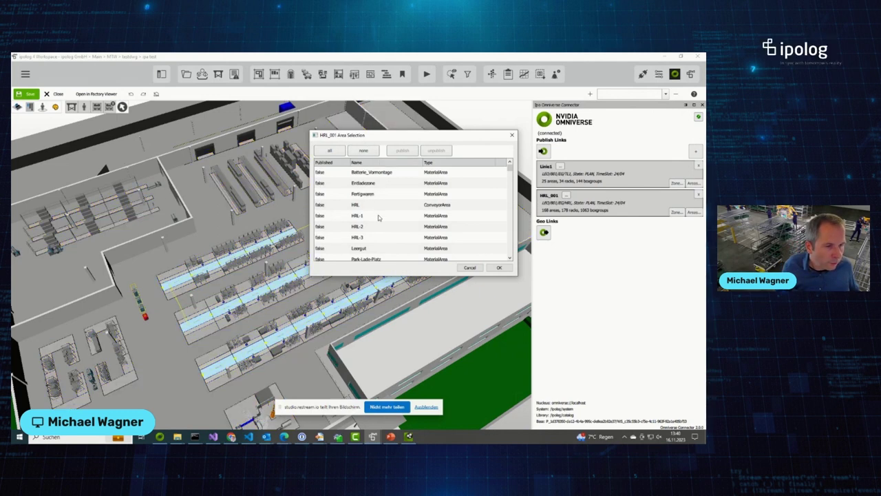
click(375, 208)
shift+click(373, 239)
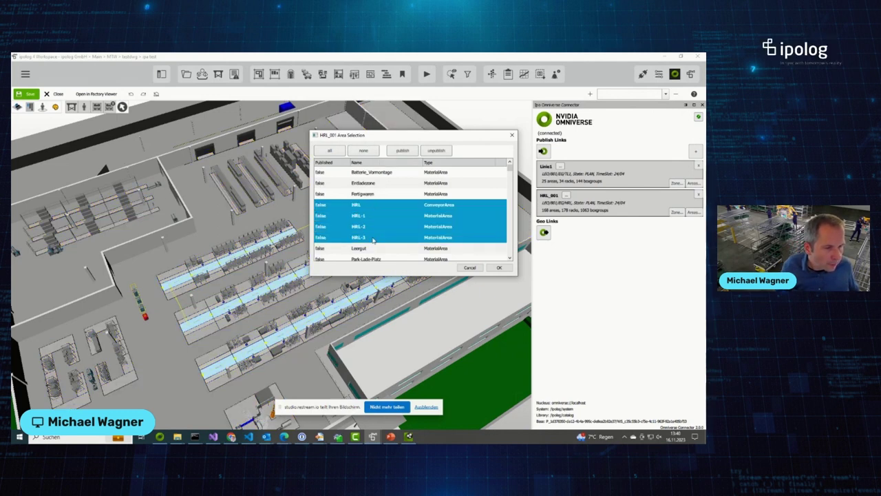
click(403, 150)
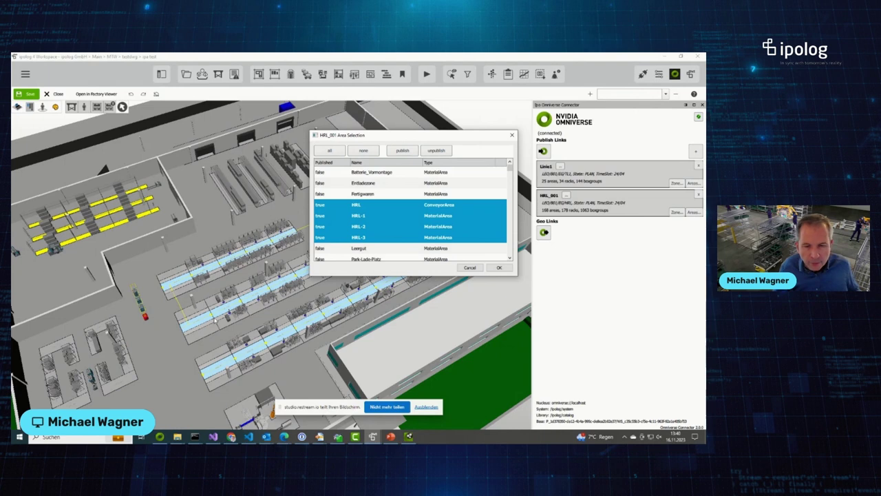
click(499, 267)
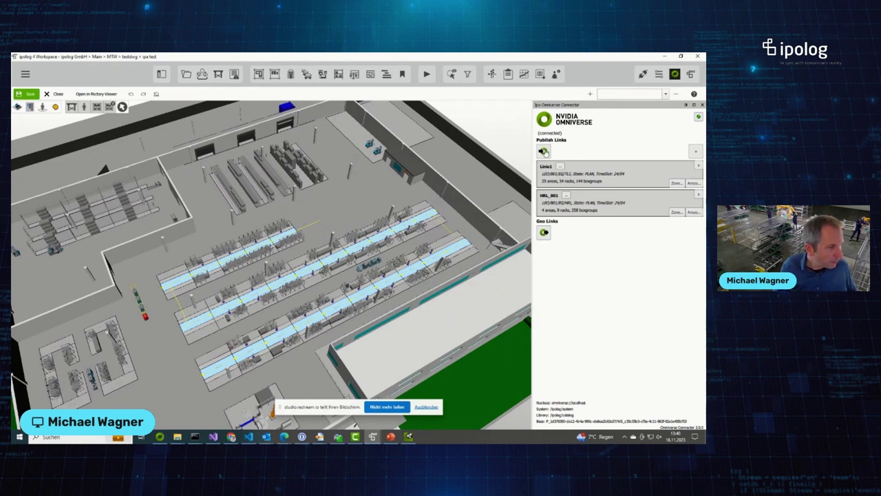
Step: Push the Linie1 and HRL_001 publish links to Omniverse
click(544, 151)
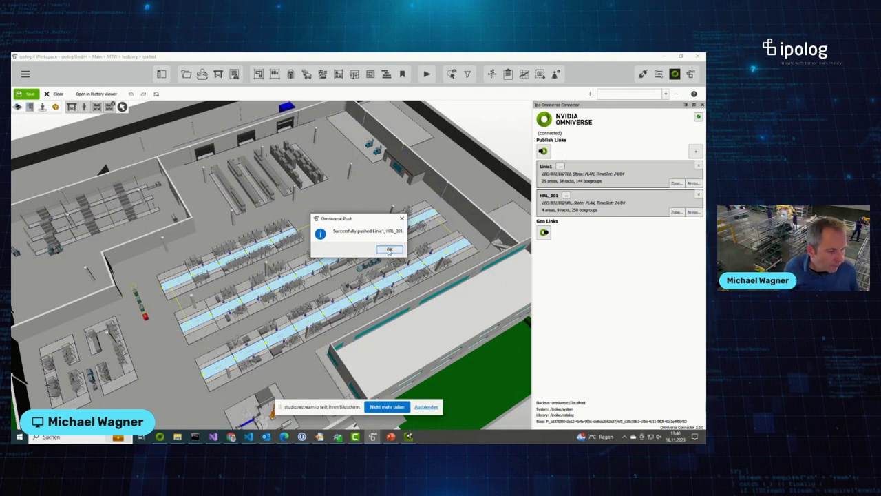
click(390, 249)
Step: Switch to USD Composer and browse the ipolog catalog folder and the system/LEO folder for the pushed files
click(409, 437)
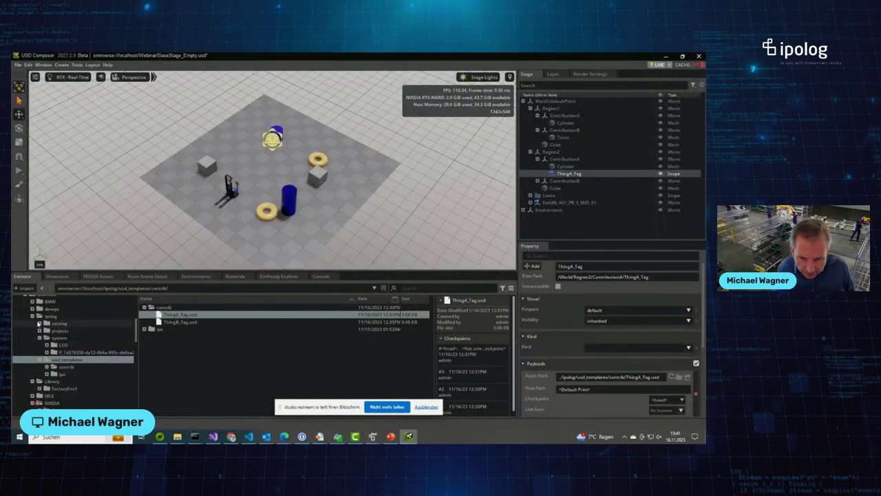
click(59, 323)
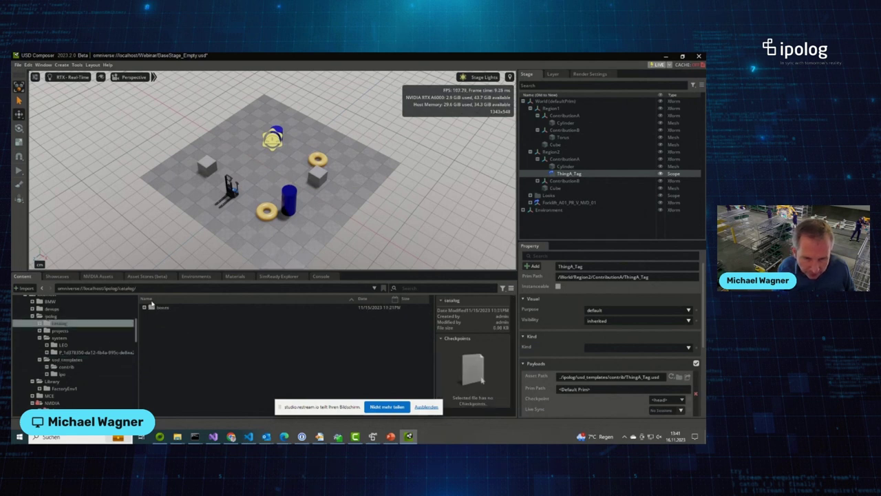
click(63, 346)
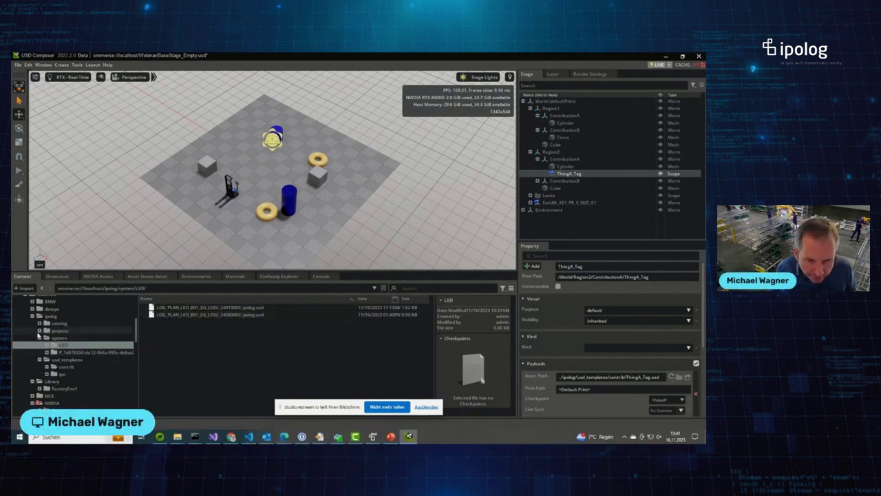
Step: Open LOG_PLAN_LEO_B01_EG_LOGI_24010000_ipolog.usd from the system/LEO folder and bring the Linie1 area into close view
click(245, 310)
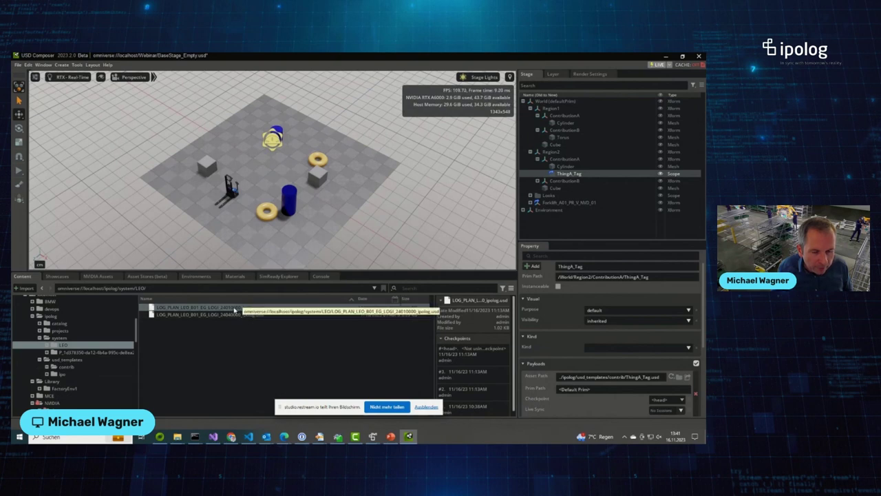
click(240, 315)
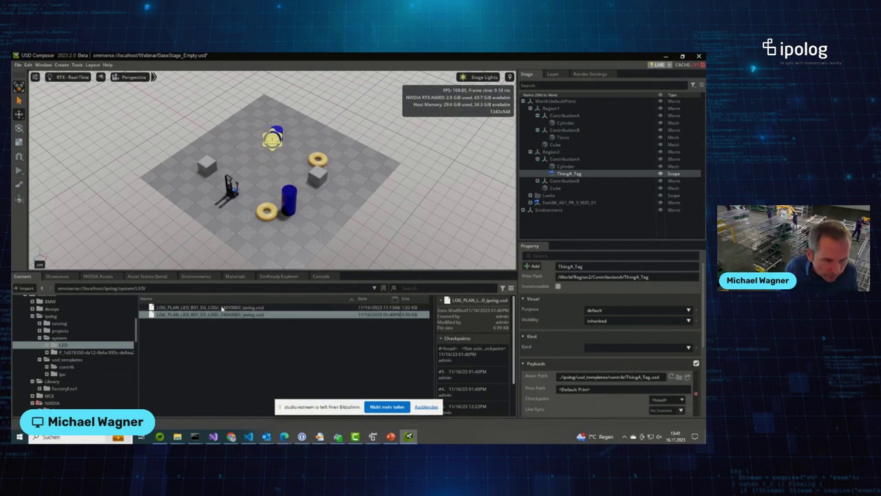
double_click(221, 308)
click(365, 254)
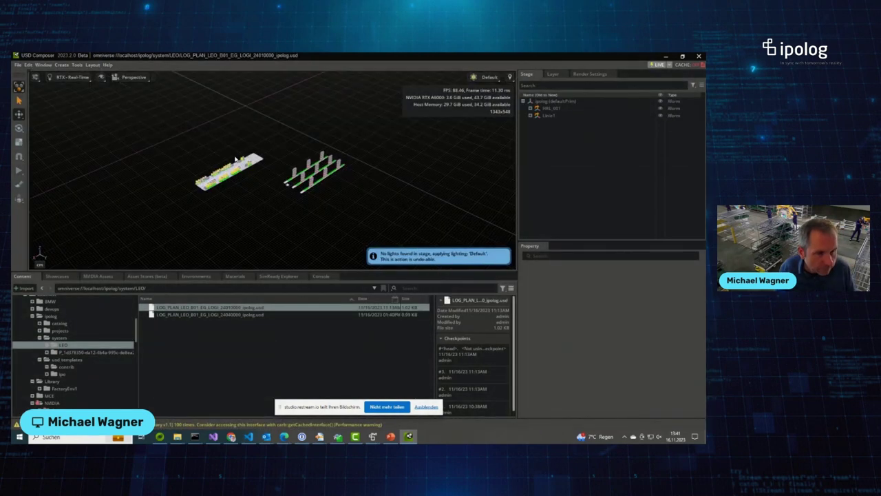
alt+drag(180, 193, 212, 173)
scroll(211, 183, up, 5)
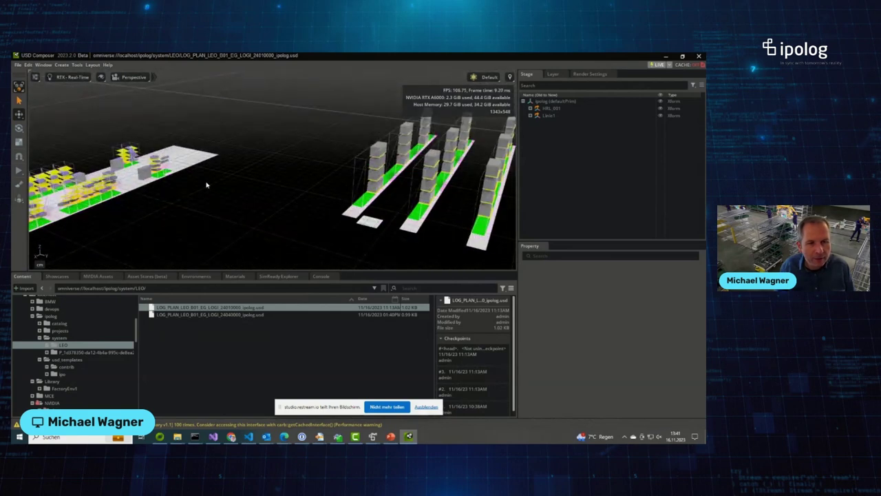
middle_drag(213, 188, 374, 167)
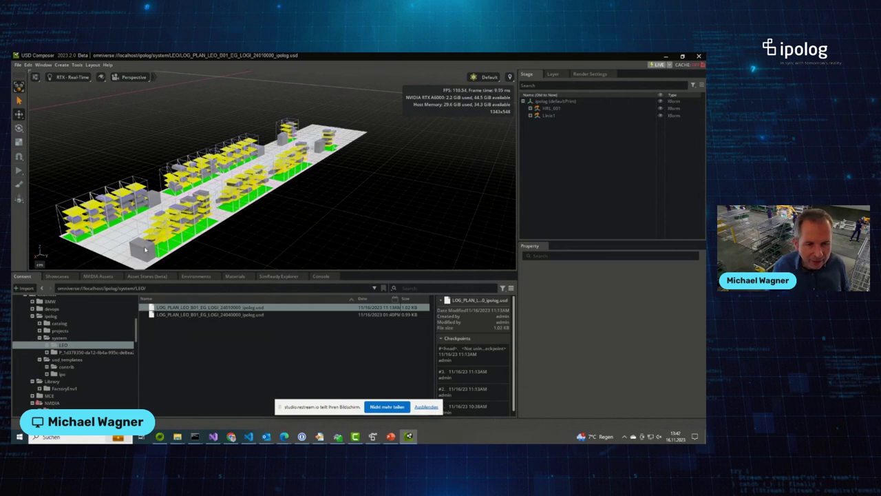
Step: Select a box and the neighbouring rack in Linie1, and inspect the raw USD properties of rack R26's requirements prim
click(145, 249)
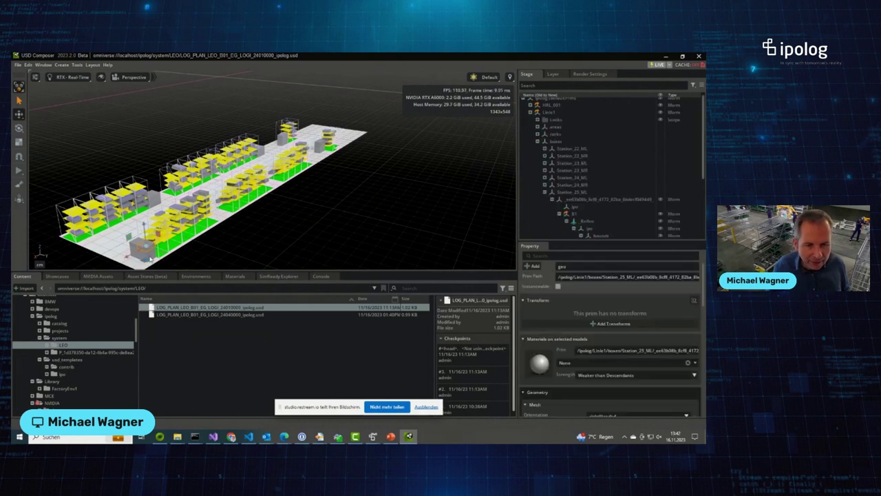
click(168, 246)
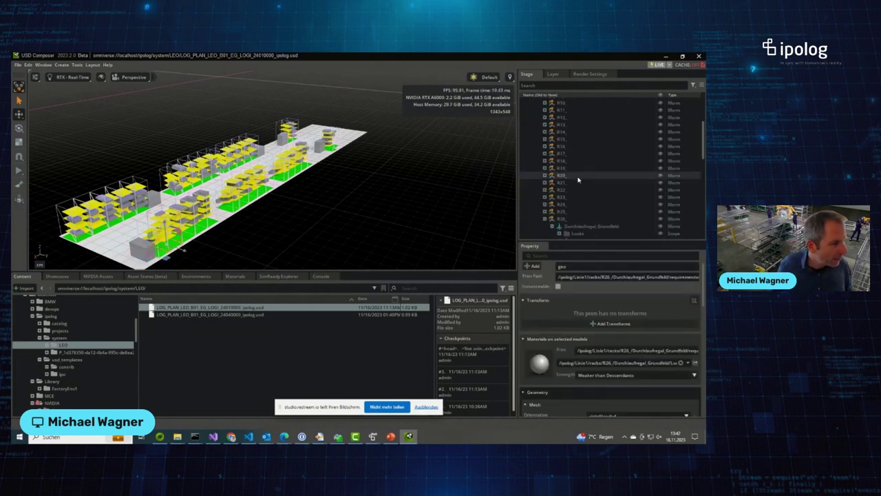
scroll(606, 185, down, 1)
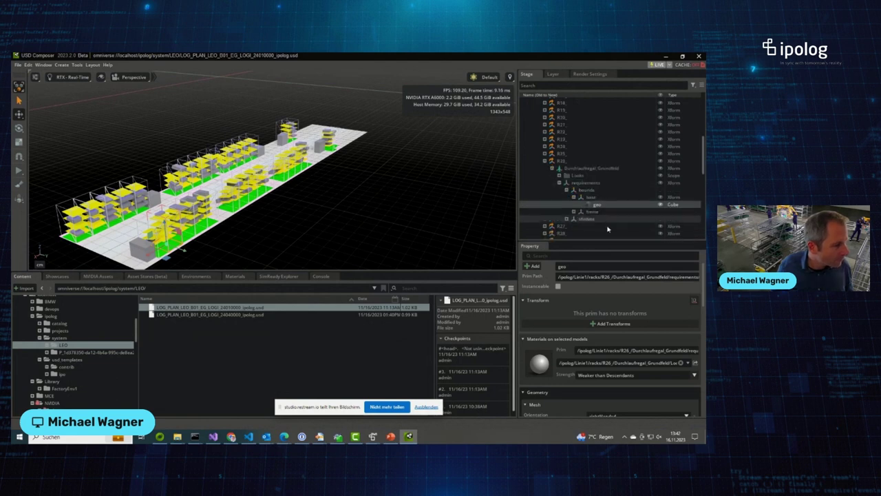
click(586, 183)
scroll(603, 328, down, 5)
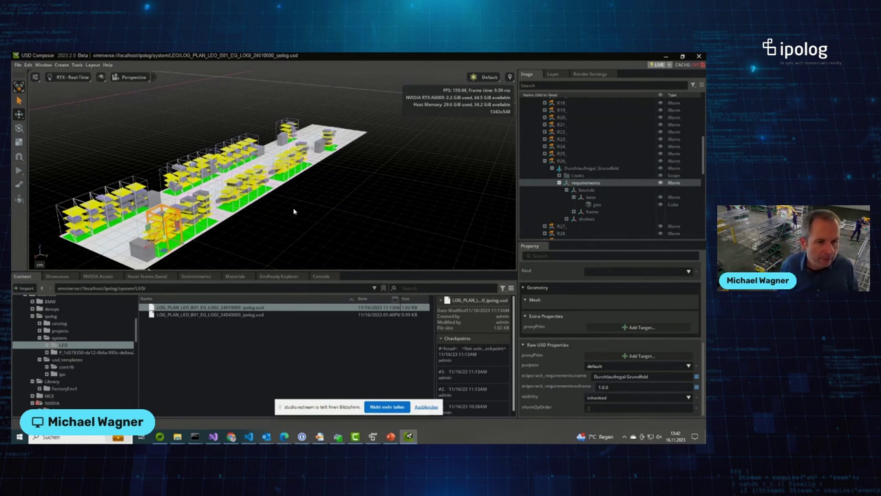
Step: Select the Linie1 floor area A21_Station_25_C in the stage and inspect its reference and raw USD properties
scroll(295, 208, up, 6)
right_drag(344, 200, 351, 197)
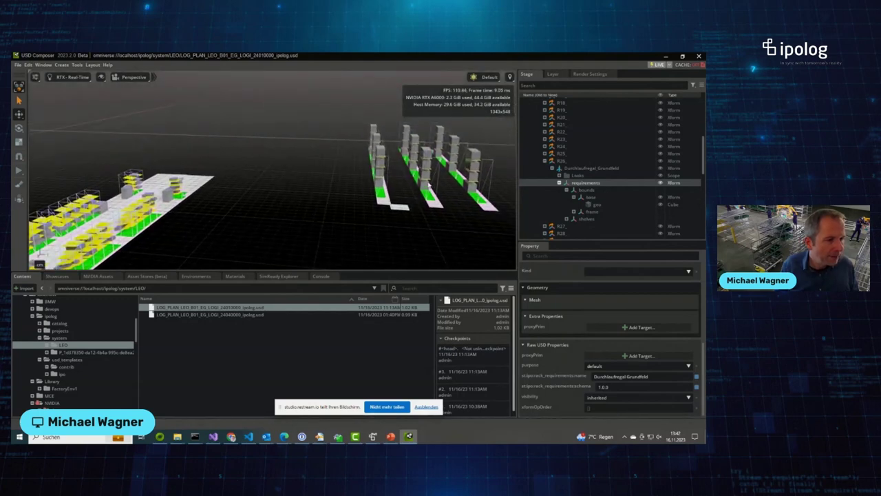
key(f)
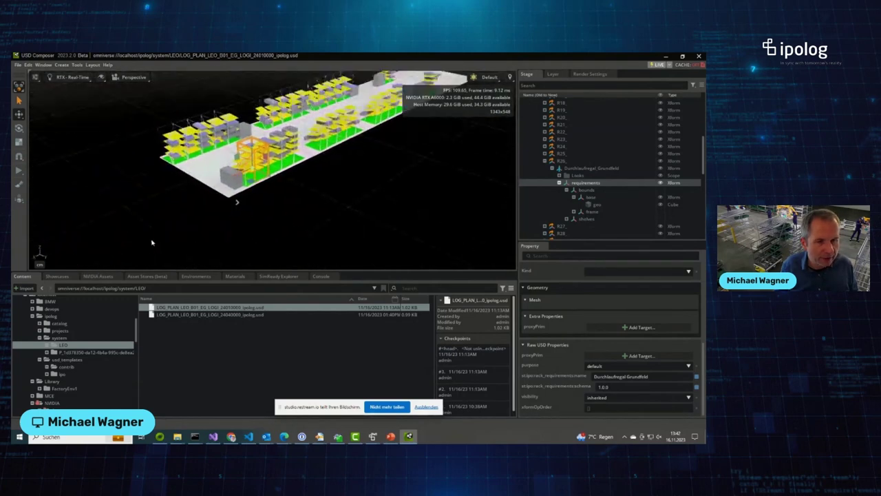
click(178, 219)
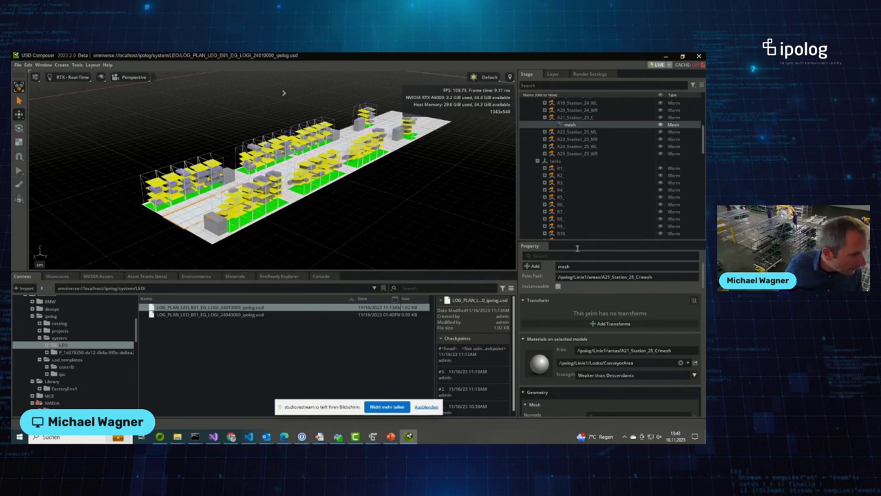
scroll(568, 145, up, 2)
click(569, 147)
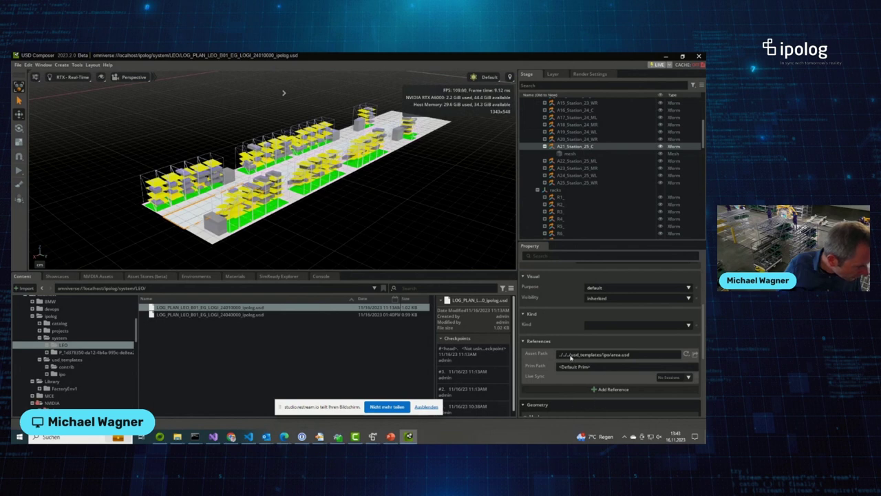
scroll(571, 391, down, 5)
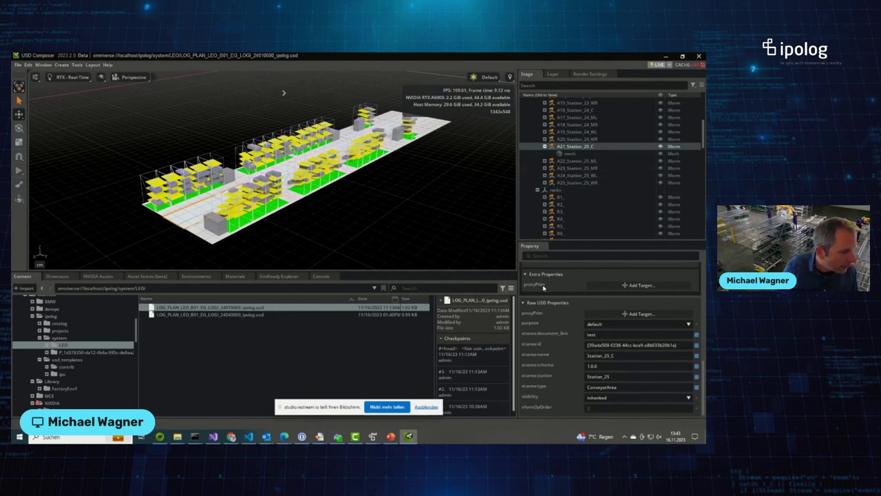
Step: Locate the area's referenced template area.usd in the content browser's usd_templates/ipo folder, and clear the selection
scroll(596, 325, up, 2)
scroll(596, 324, up, 1)
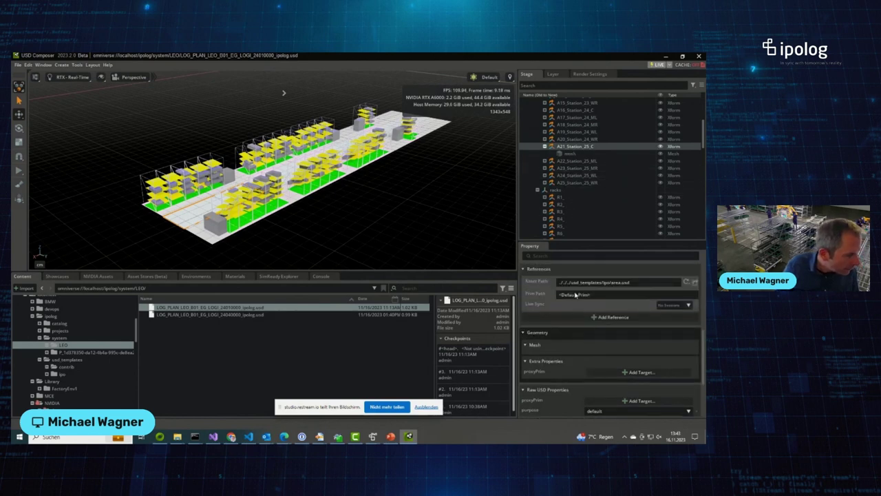
click(690, 283)
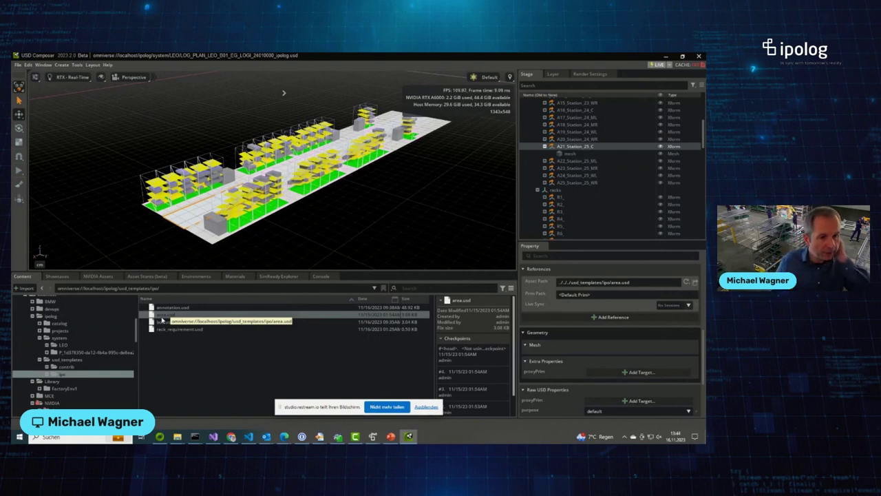
click(371, 216)
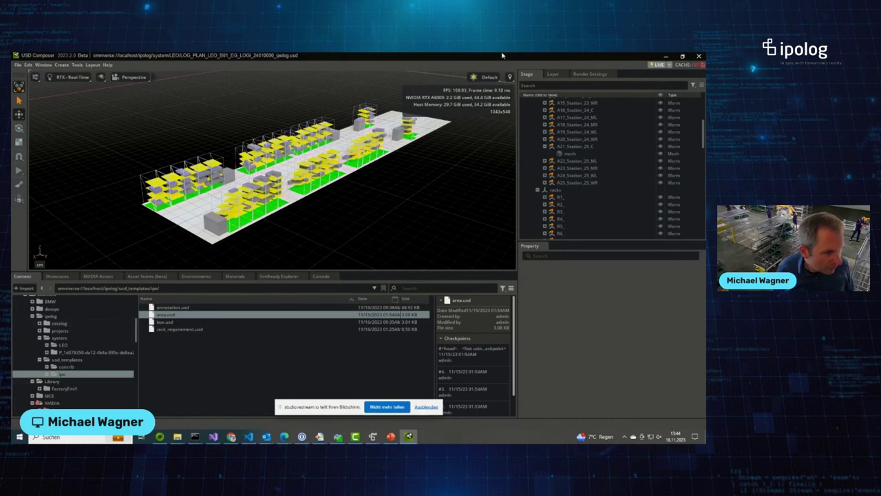
Step: Open PLAN.usd from the ipolog/projects folder and look around the factory hall with its racks
scroll(455, 188, down, 2)
scroll(460, 204, up, 3)
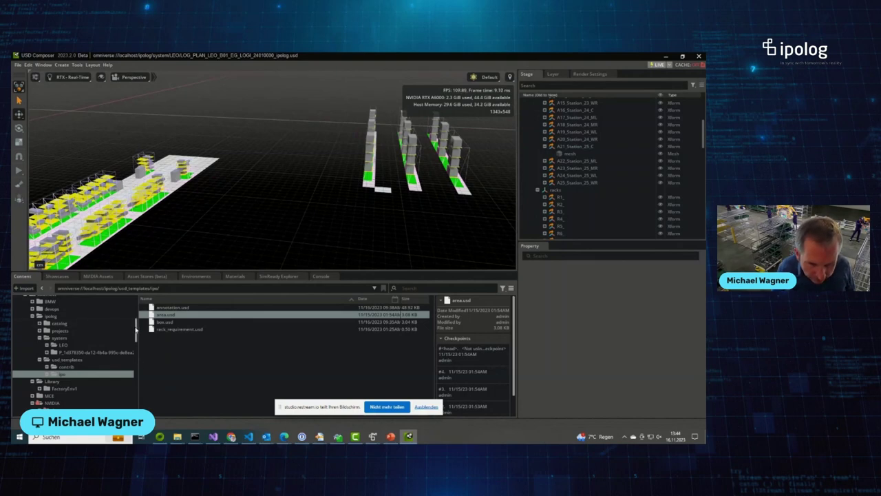
scroll(134, 350, down, 5)
scroll(137, 350, up, 3)
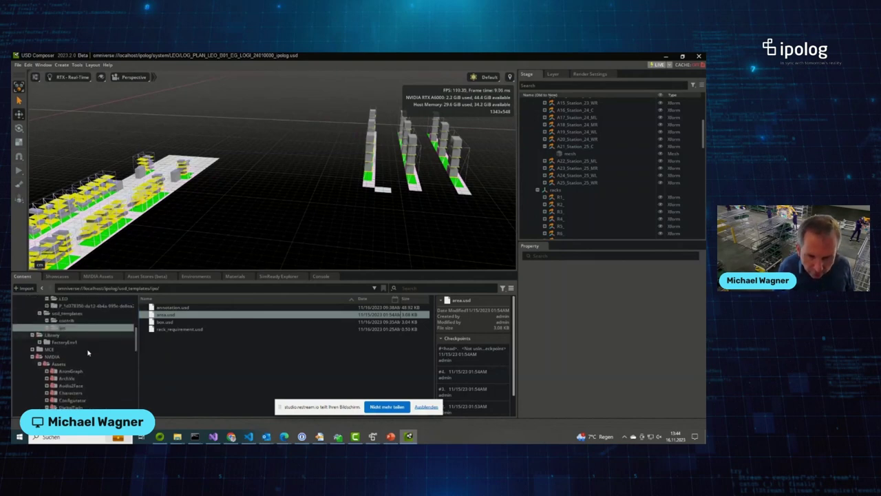
scroll(55, 348, up, 4)
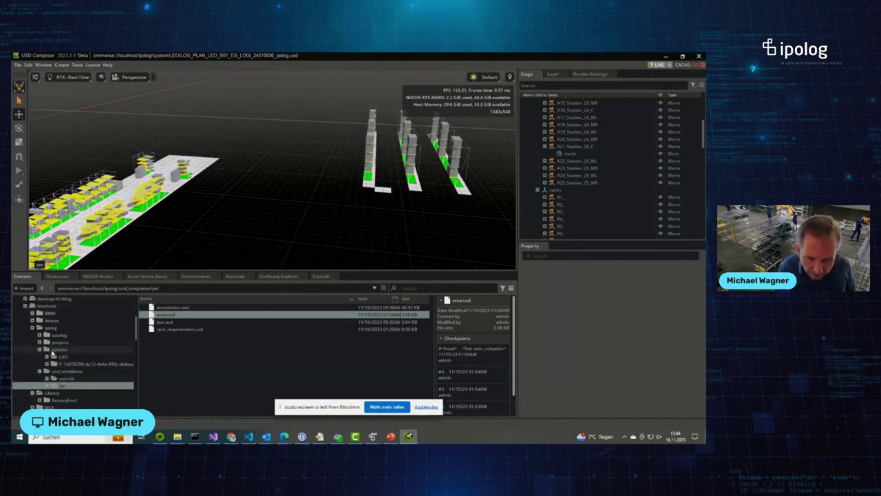
click(59, 343)
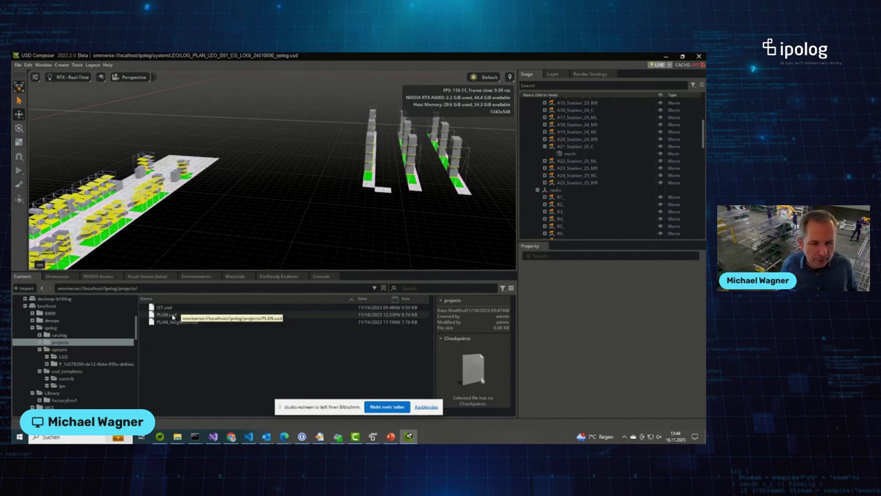
double_click(172, 317)
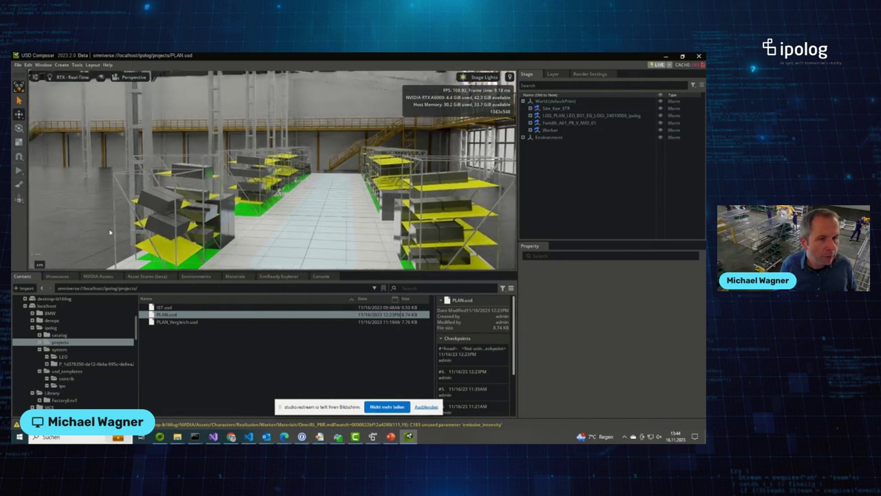
right_drag(413, 172, 46, 234)
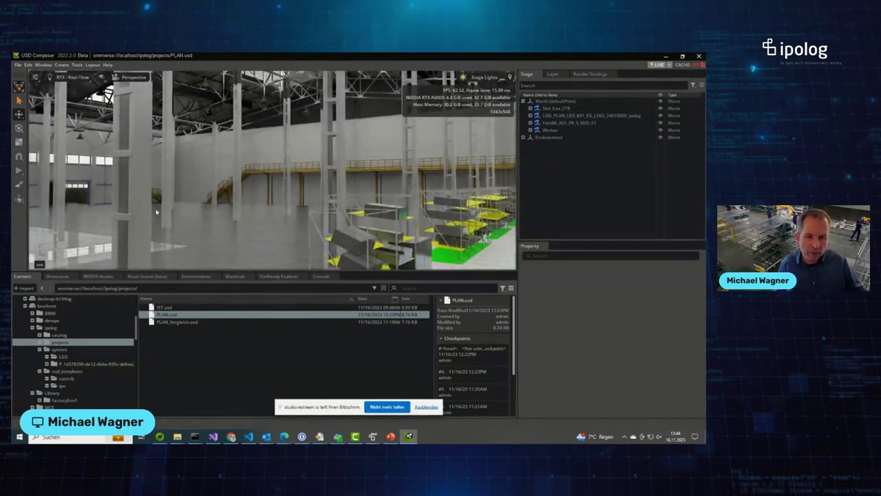
right_drag(188, 205, 282, 227)
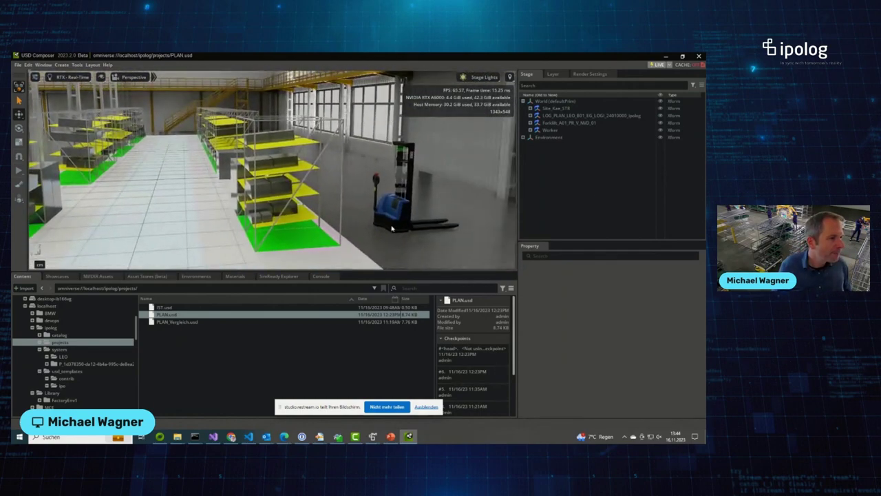
Step: Highlight the composed parts of the PLAN stage in turn: the LOG_PLAN_LEO logistics payload, the worker and the forklift
click(551, 115)
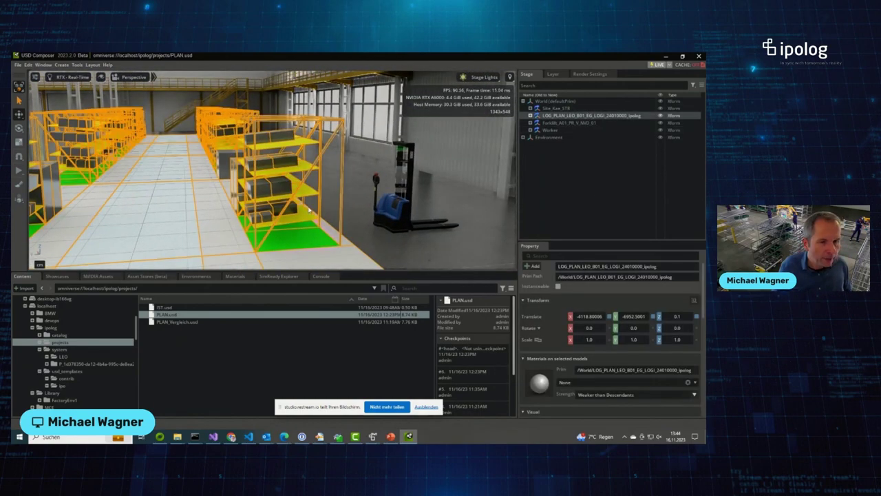
alt+drag(310, 210, 224, 205)
right_drag(224, 206, 377, 198)
click(376, 198)
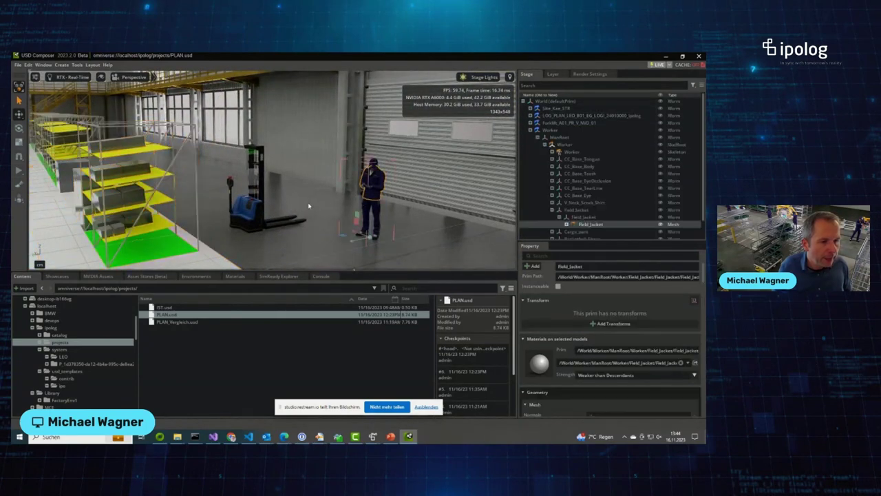
click(269, 201)
scroll(282, 234, down, 10)
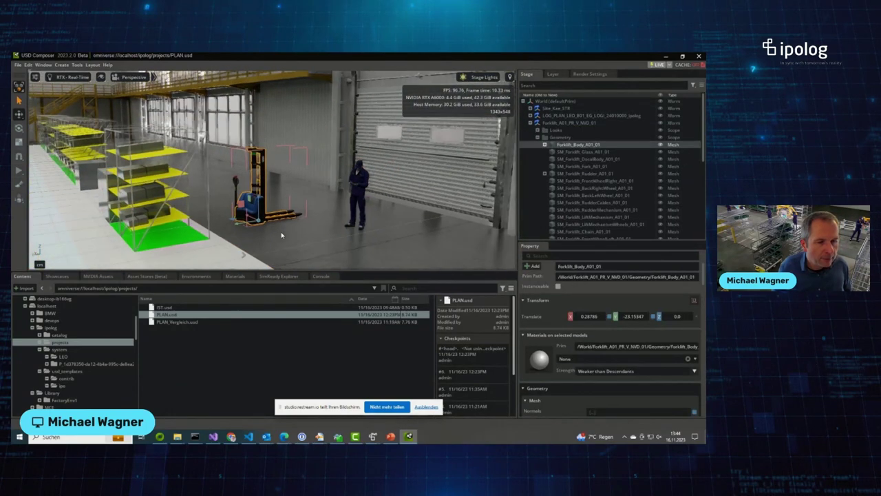
scroll(282, 228, down, 5)
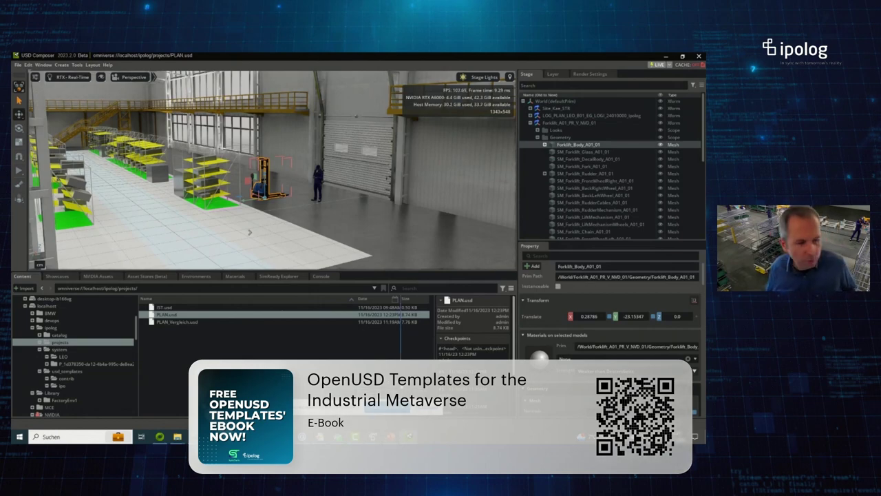
Step: Switch back to the ipolog workspace showing the Omniverse Connector's publish links
key(alt+Tab)
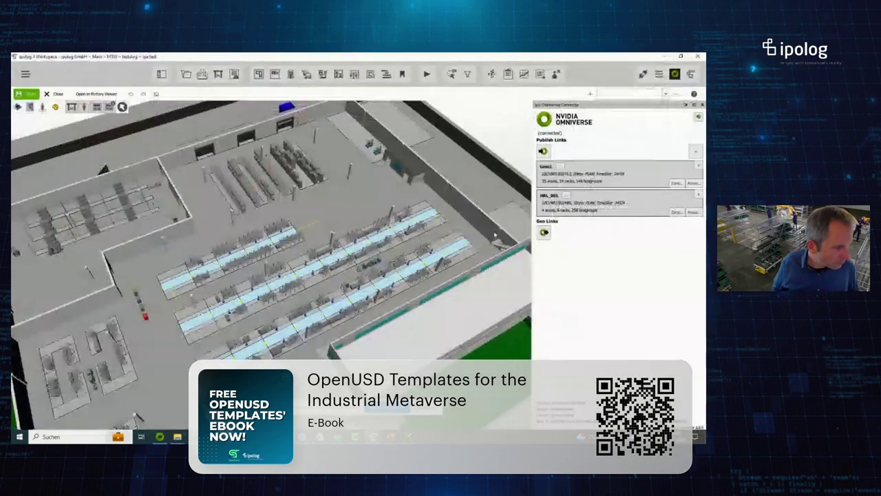